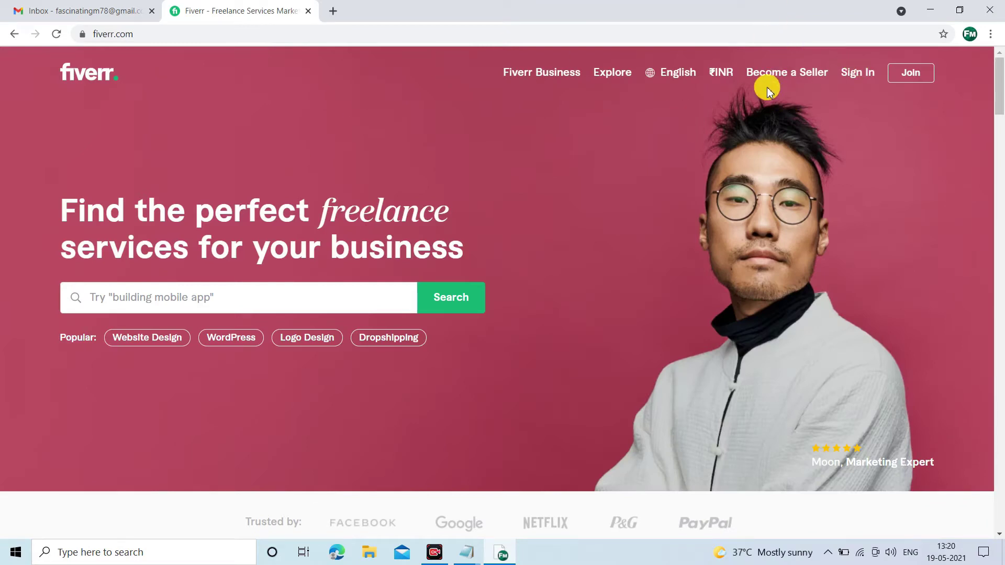
Step: Open the Join Fiverr sign-up from the Become a Seller page and enter the account email address
click(783, 78)
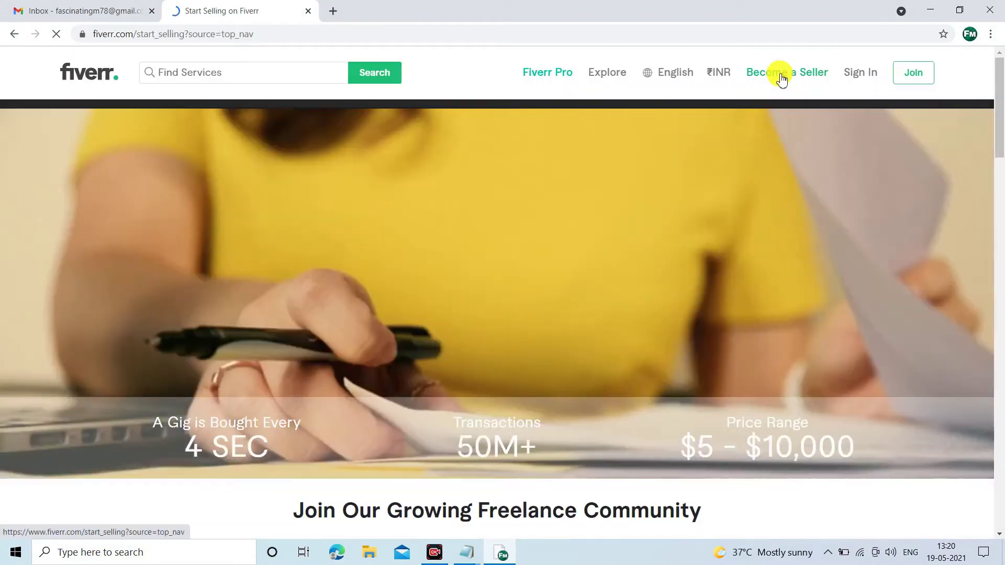
scroll(810, 253, down, 10)
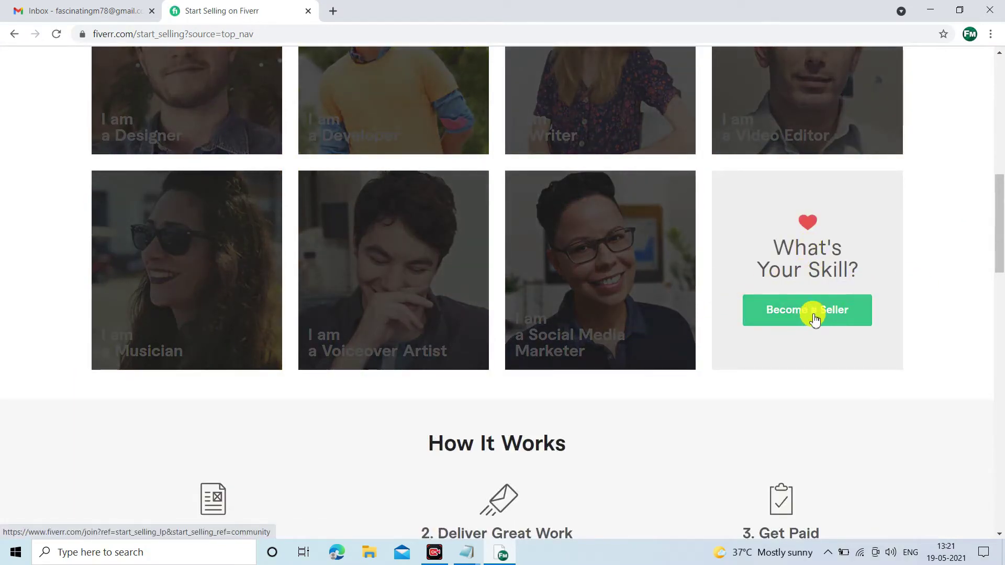
click(817, 315)
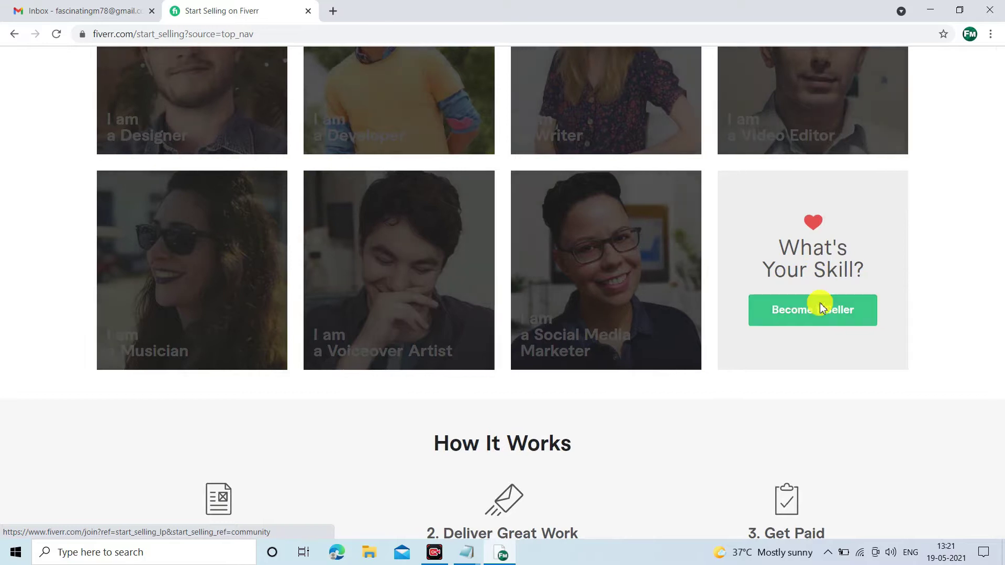
click(434, 547)
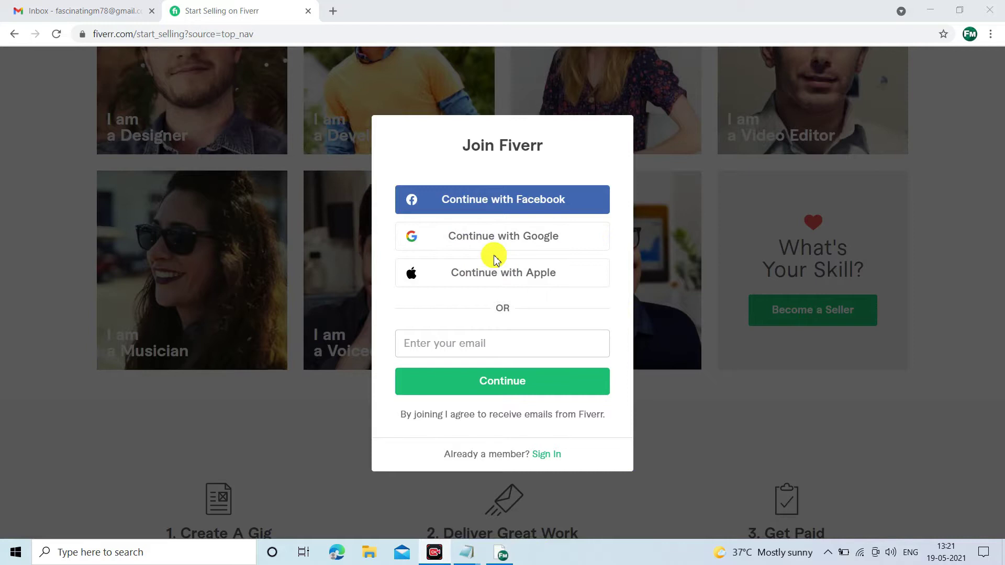
click(511, 347)
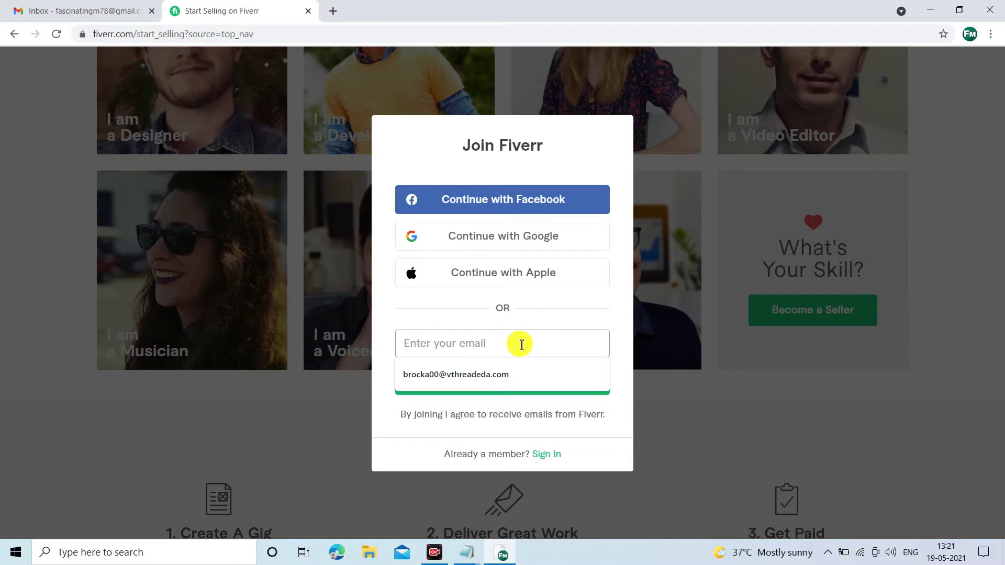
text(f)
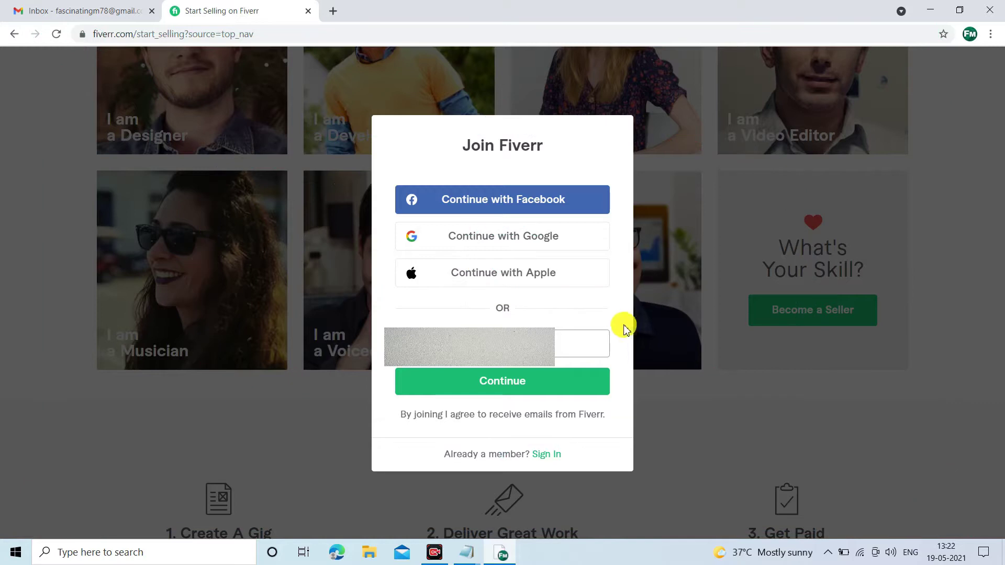
Step: Submit the email, create the account with a username and password, and dismiss the save-password prompt
click(516, 385)
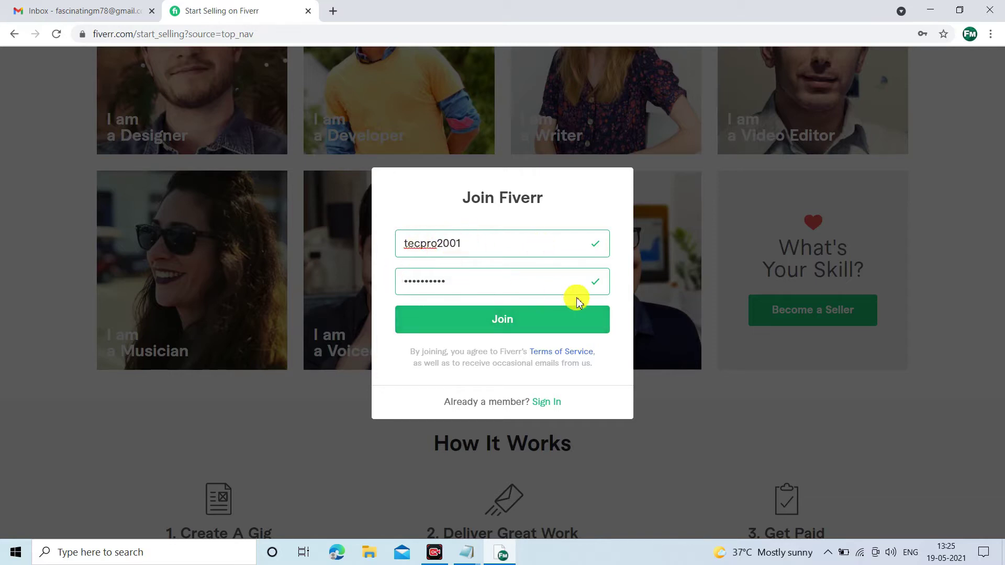
click(507, 328)
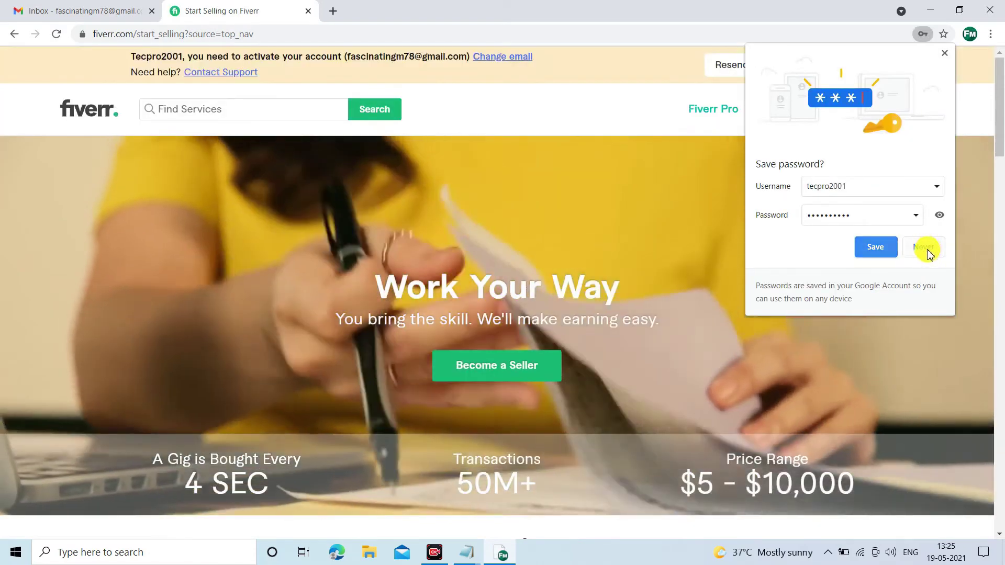
click(923, 249)
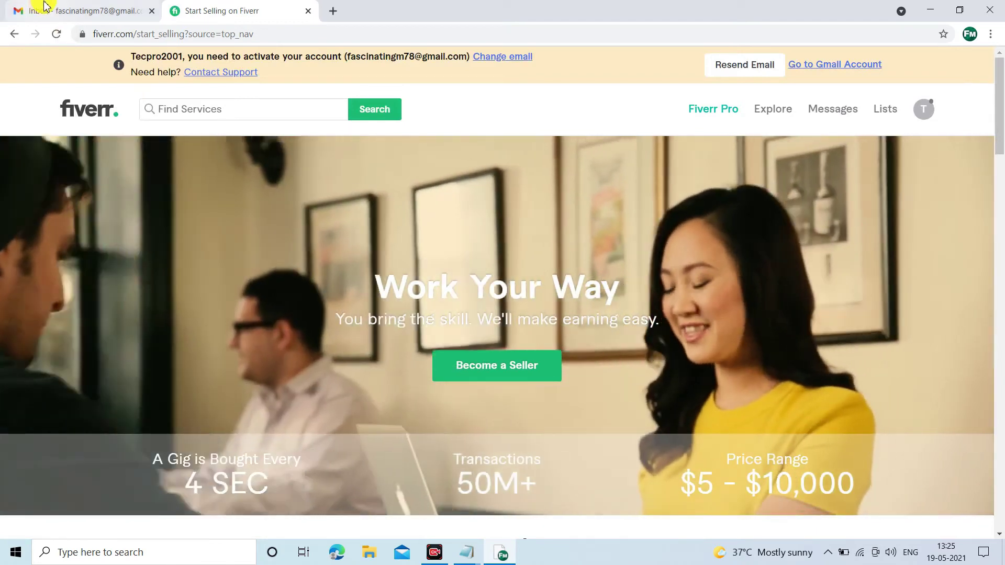
Step: Activate the account from the 'Fiverr: Activate Your New Account' email in Gmail
click(36, 10)
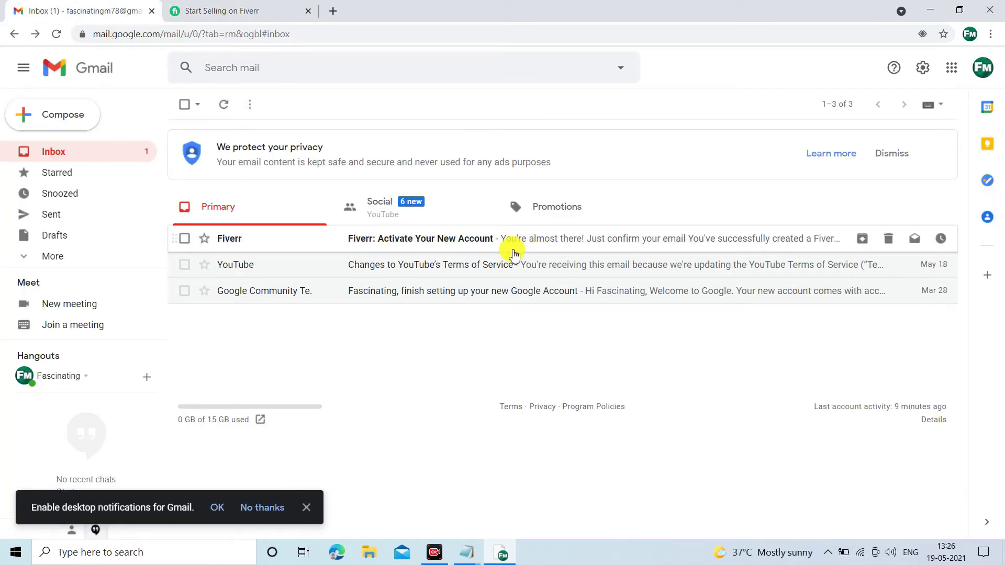
click(508, 246)
scroll(678, 324, down, 3)
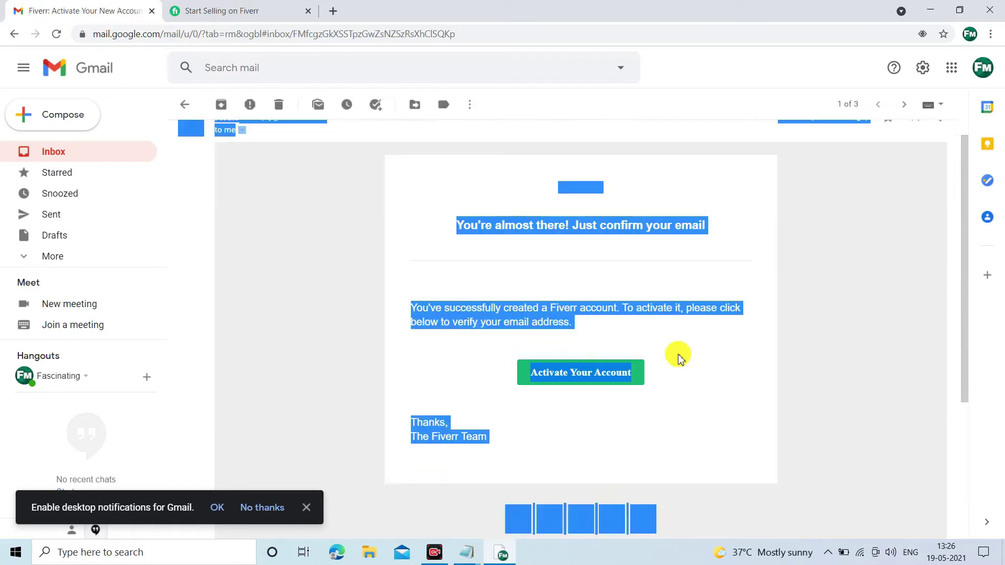
click(624, 343)
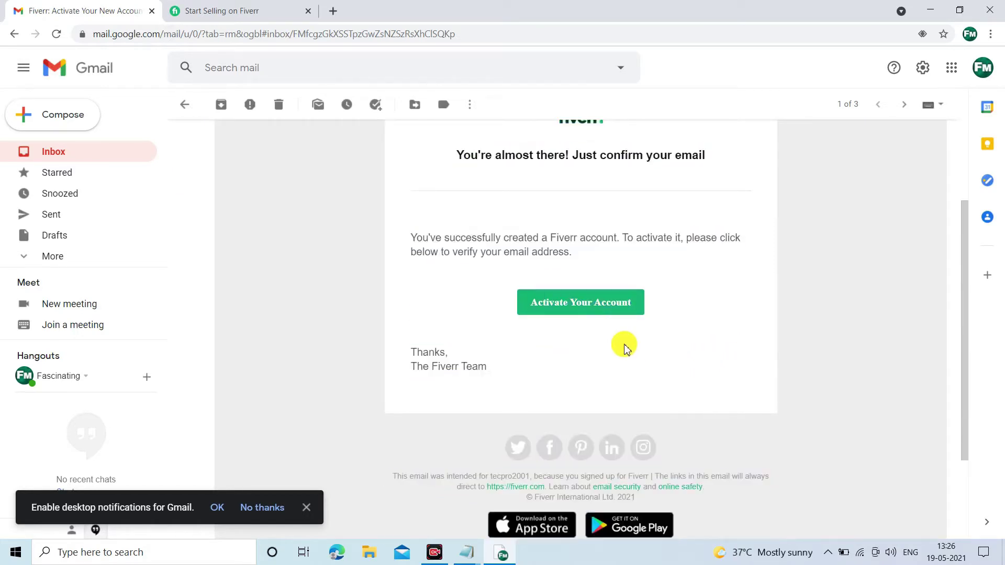
click(576, 305)
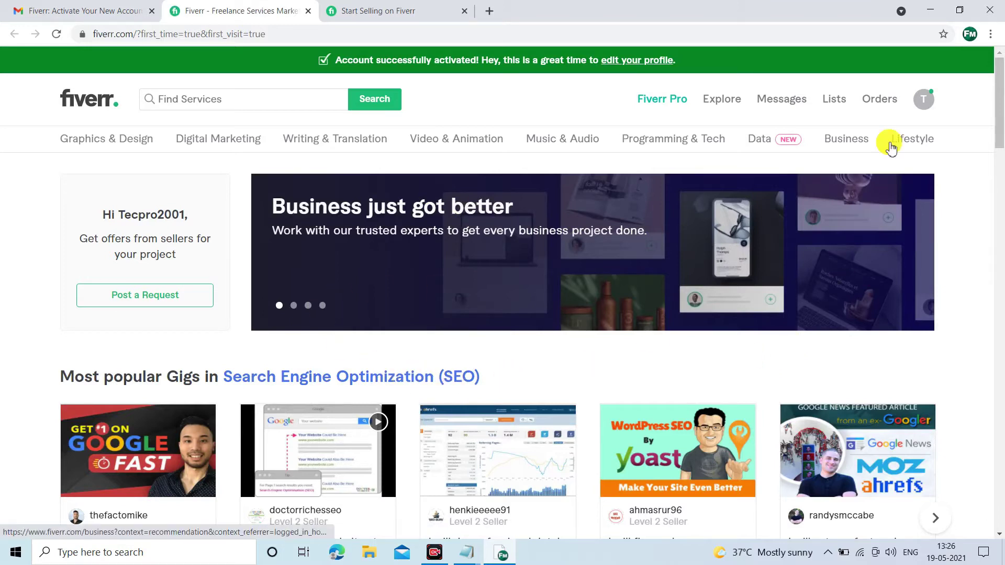
Step: Go to the account's Profile page through the avatar menu in the Fiverr header
scroll(283, 360, down, 3)
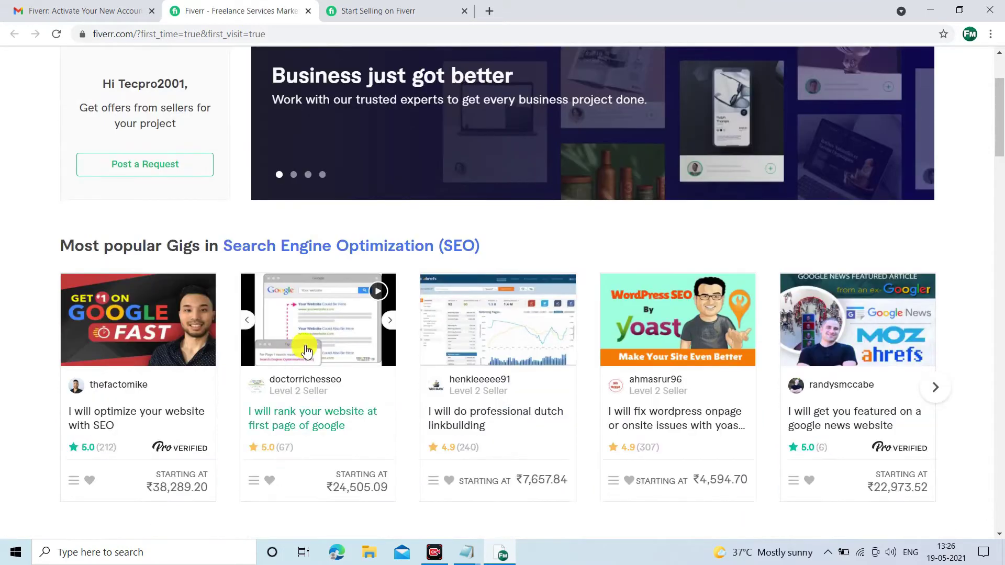
scroll(728, 356, down, 3)
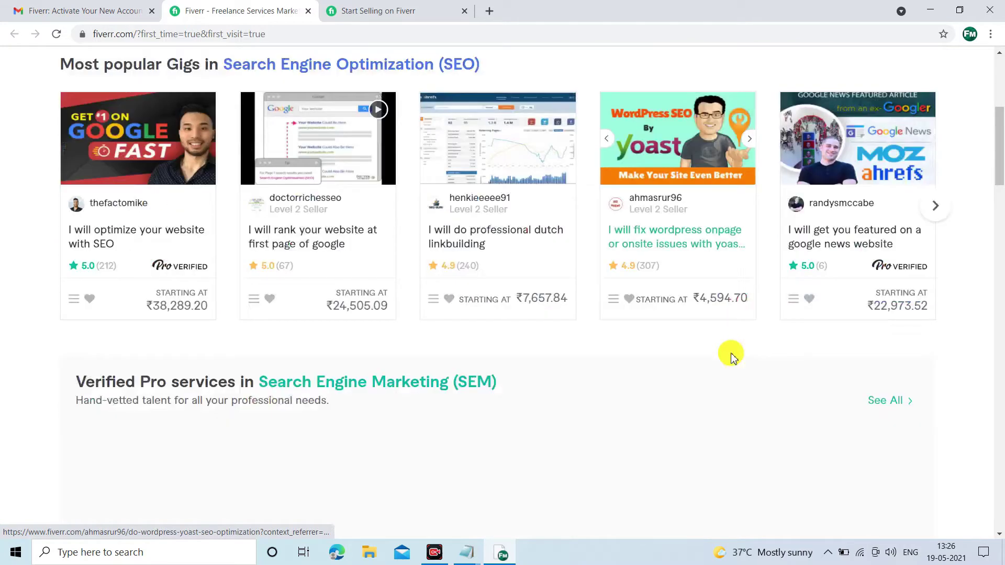
scroll(617, 354, up, 2)
scroll(610, 348, down, 1)
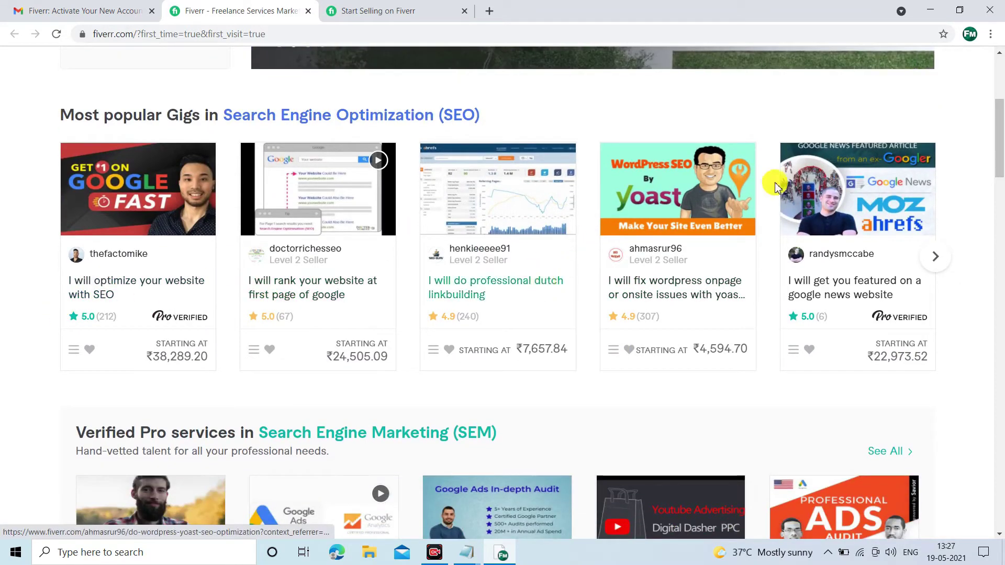
scroll(553, 337, up, 4)
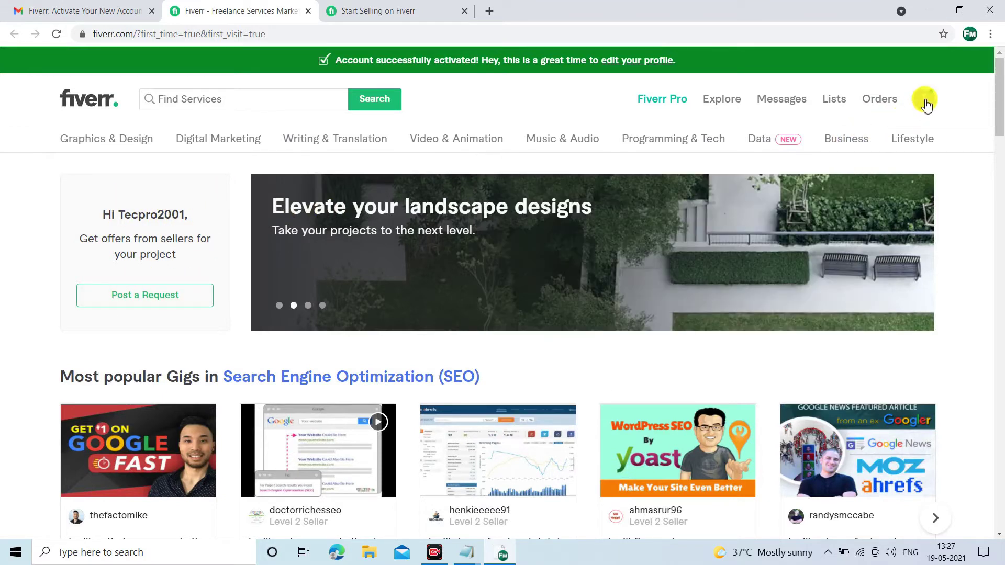
click(925, 104)
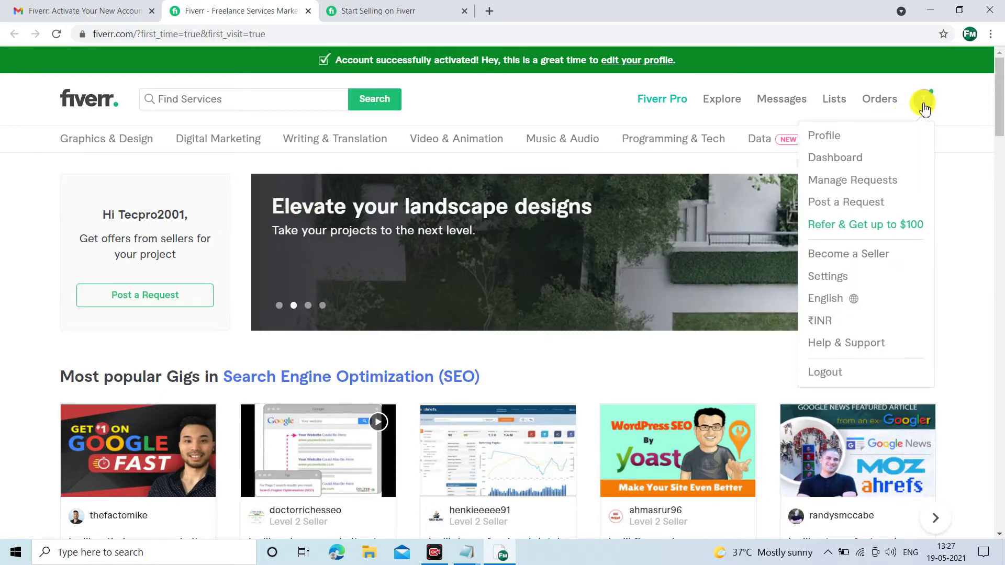
click(868, 137)
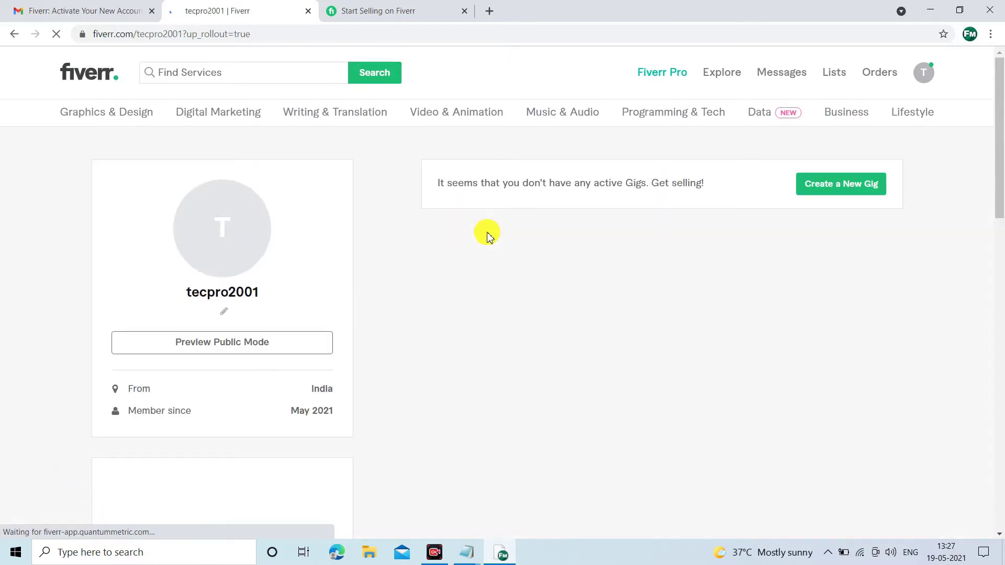
scroll(504, 332, down, 5)
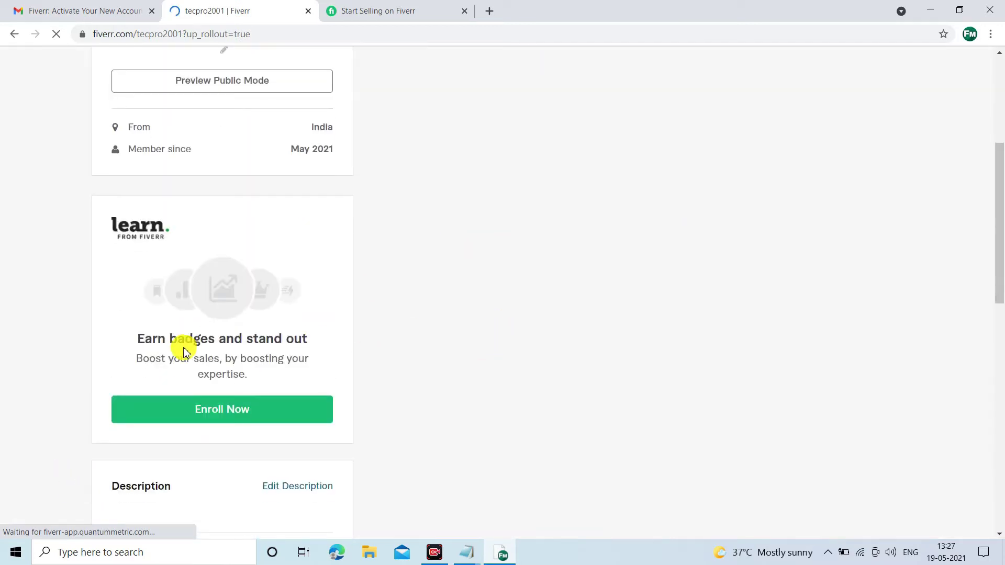
scroll(186, 337, up, 5)
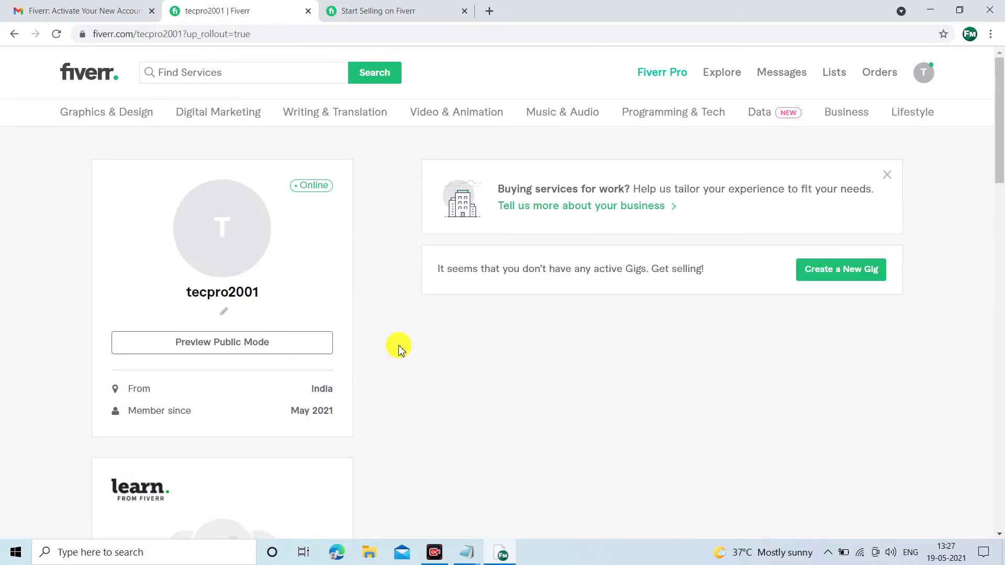
scroll(397, 341, down, 5)
scroll(397, 335, up, 5)
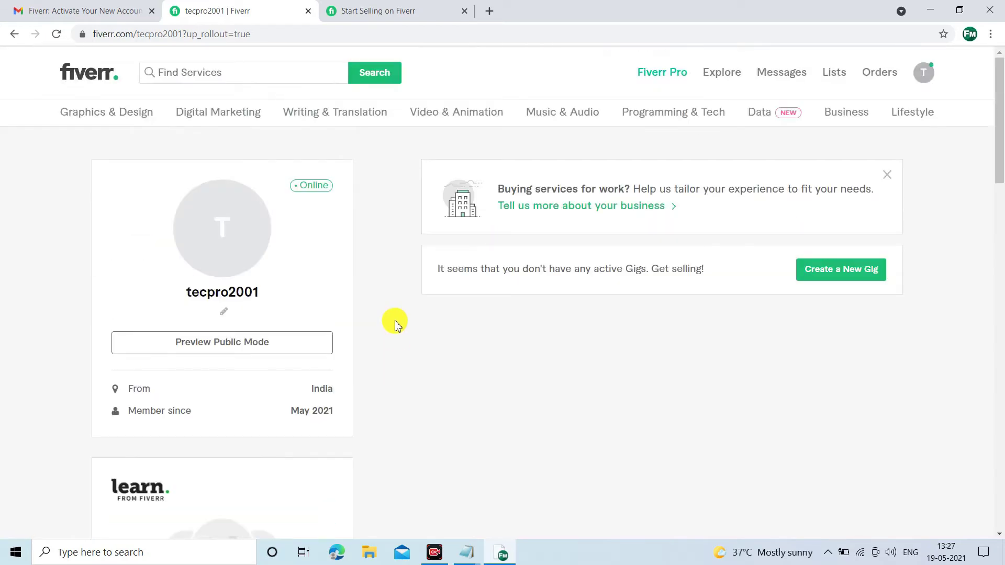
Step: Return to the Start Selling page via the account menu and begin seller onboarding
click(921, 78)
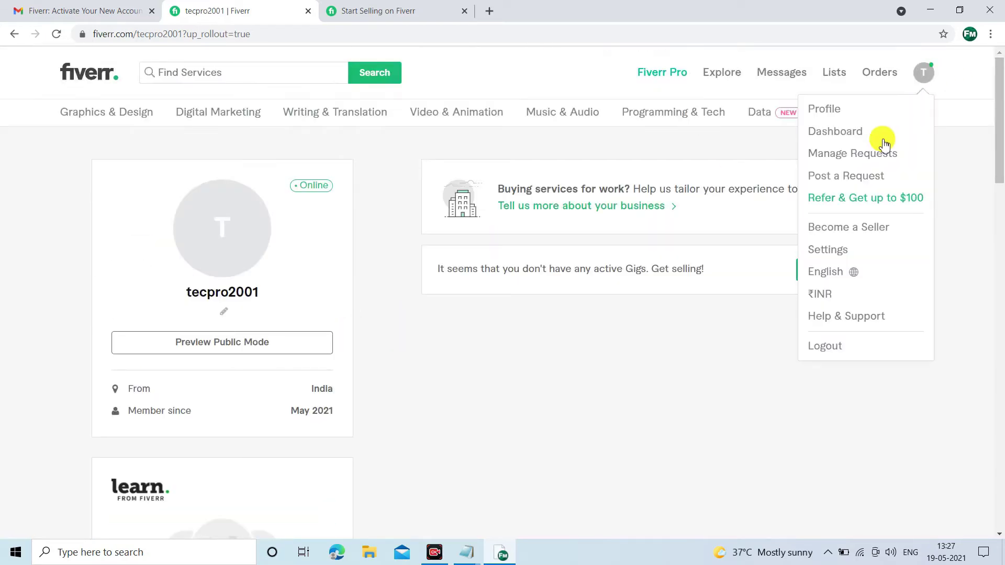
click(865, 229)
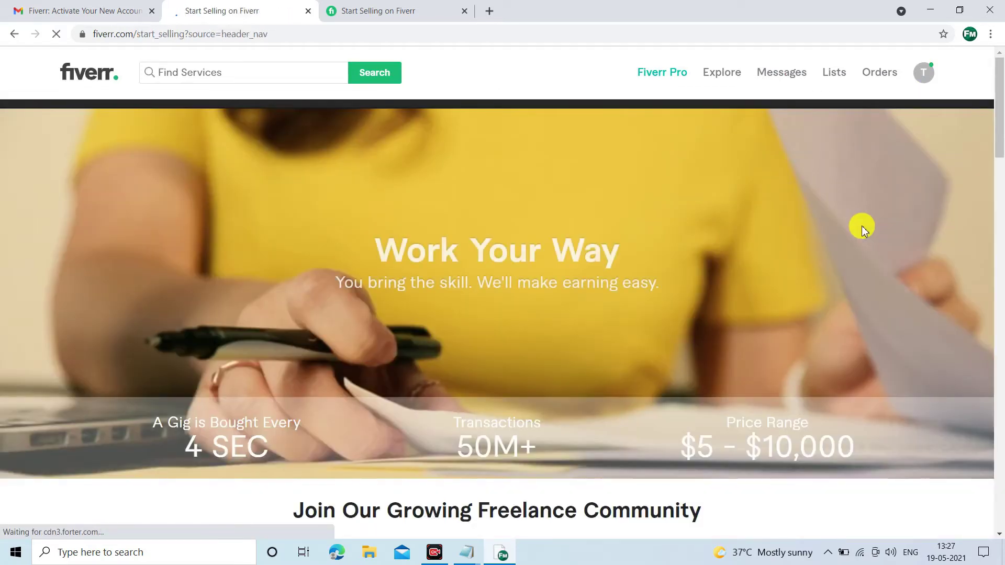
scroll(738, 321, down, 3)
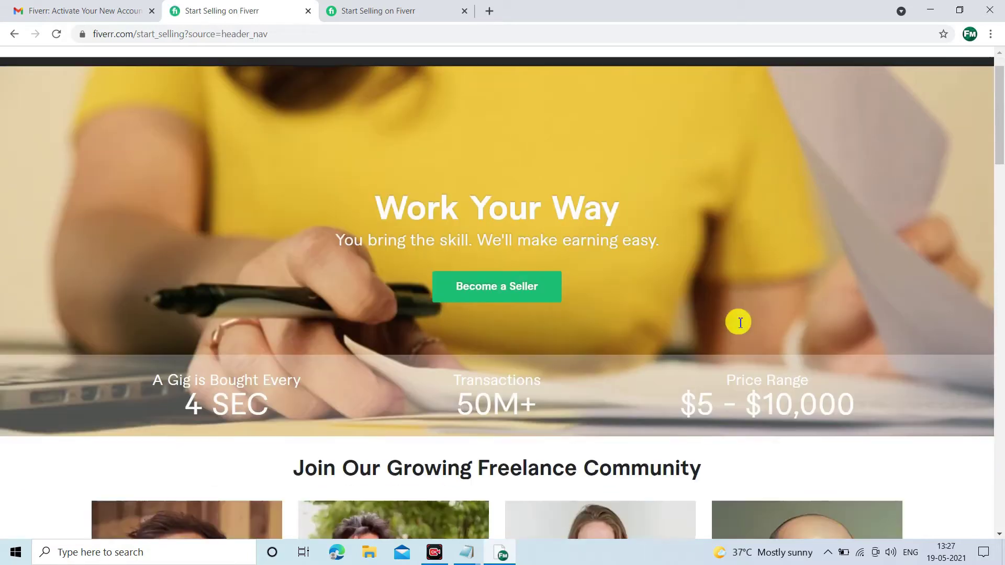
scroll(740, 309, down, 10)
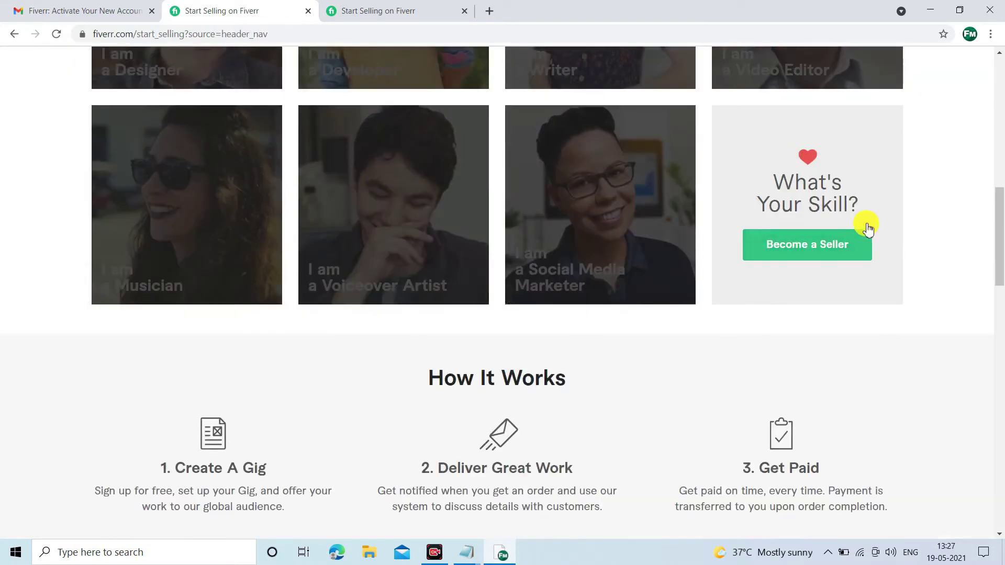
click(815, 255)
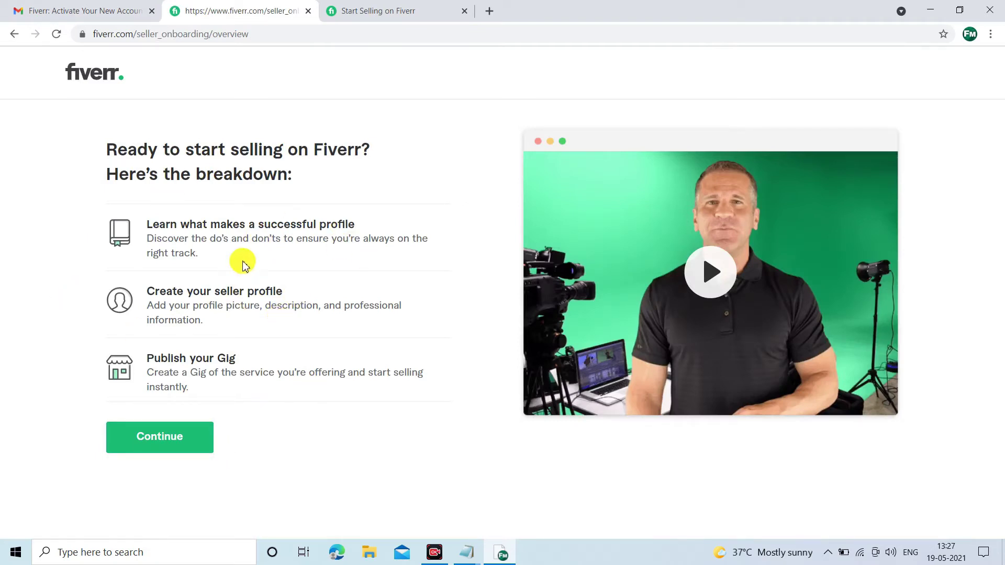
Step: Continue past the overview and profile-tips pages to the Personal Info form
click(161, 449)
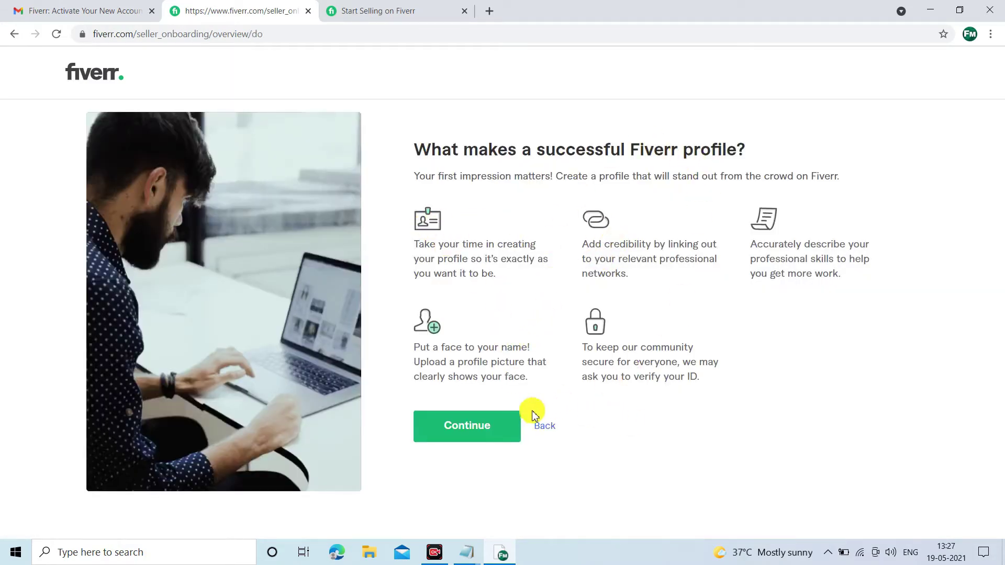
click(461, 436)
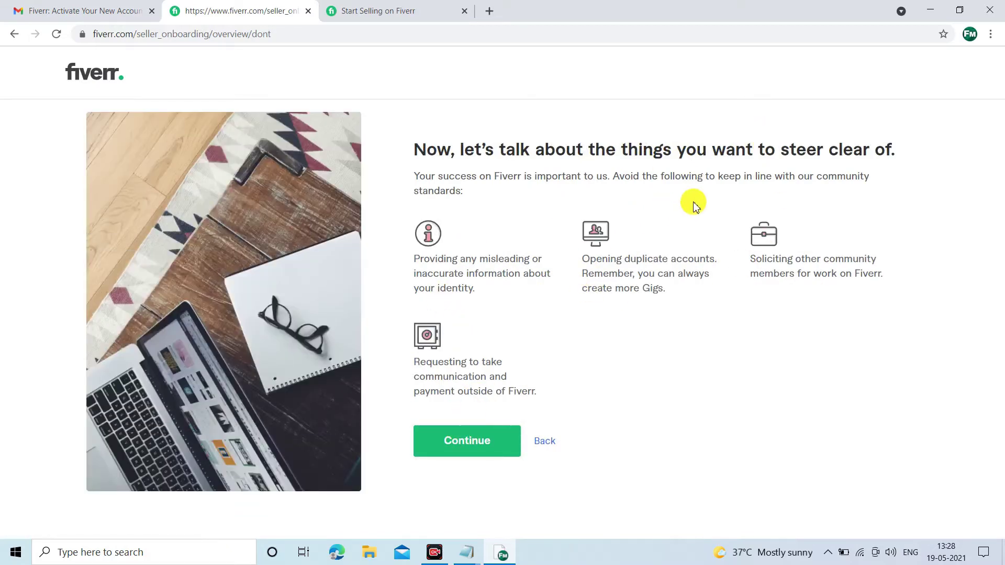
click(479, 440)
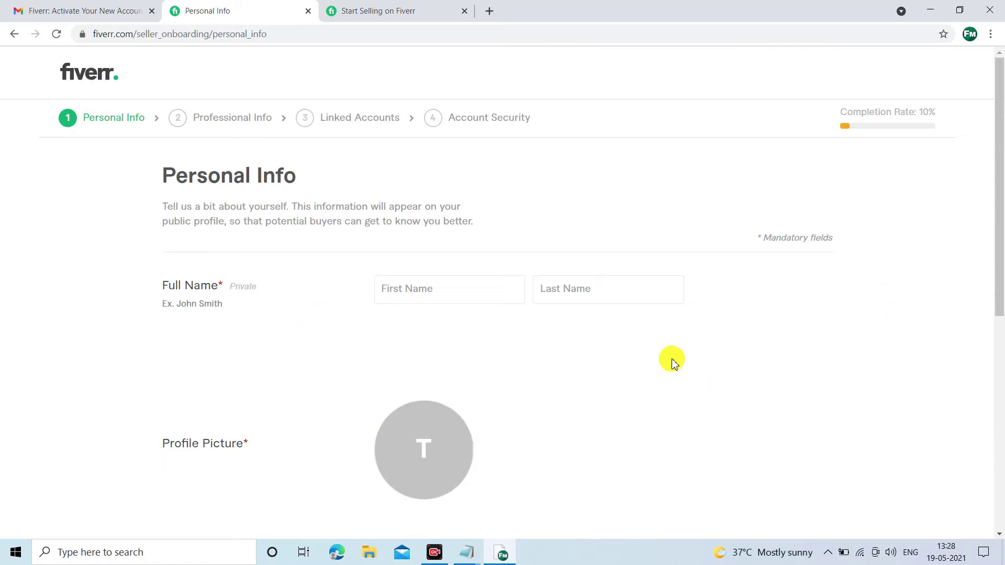
Step: Enter the seller's first name and last name in the Full Name fields
scroll(658, 309, down, 2)
click(442, 158)
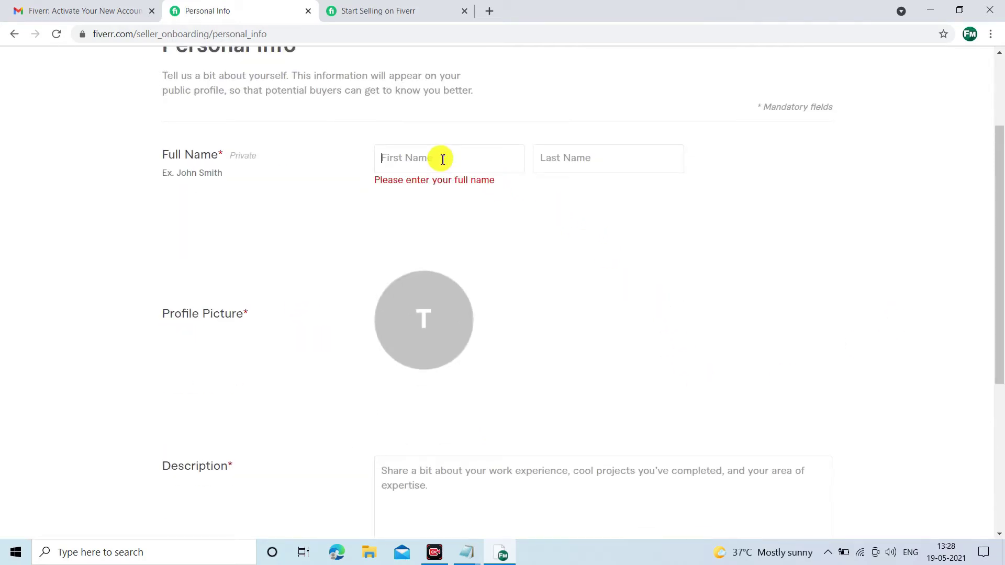
text(t)
key(BackSpace)
text(Tapas)
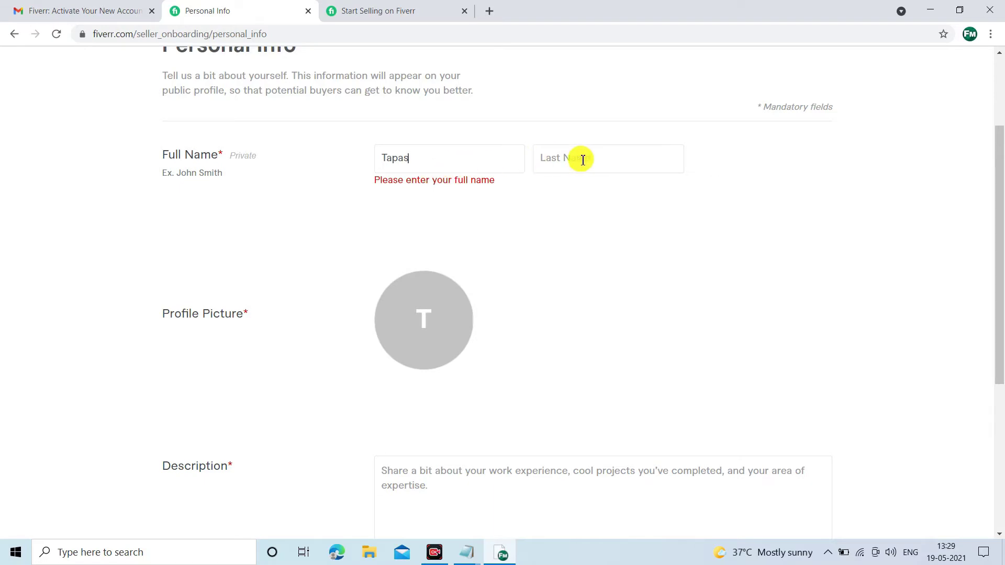
click(618, 164)
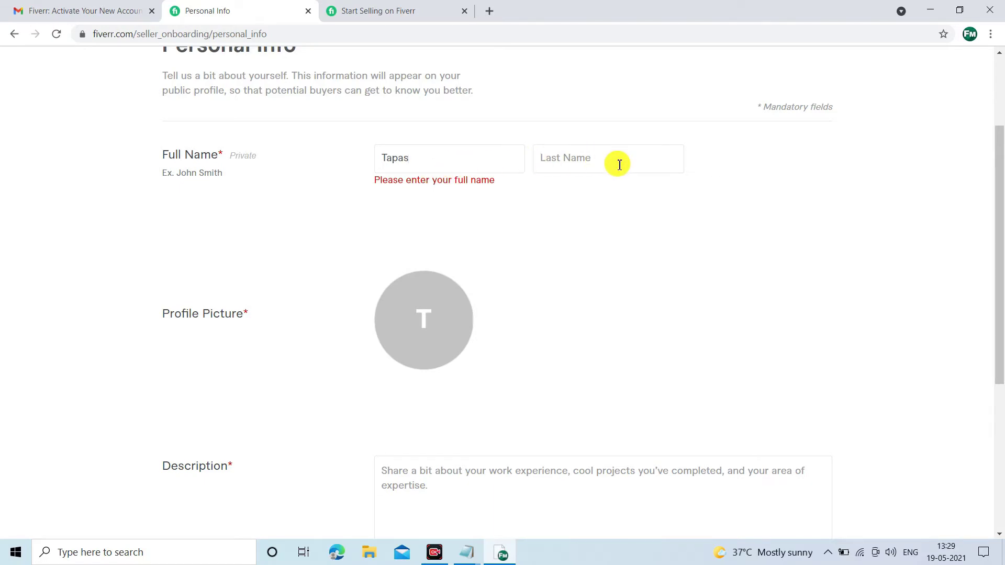
text(biswas)
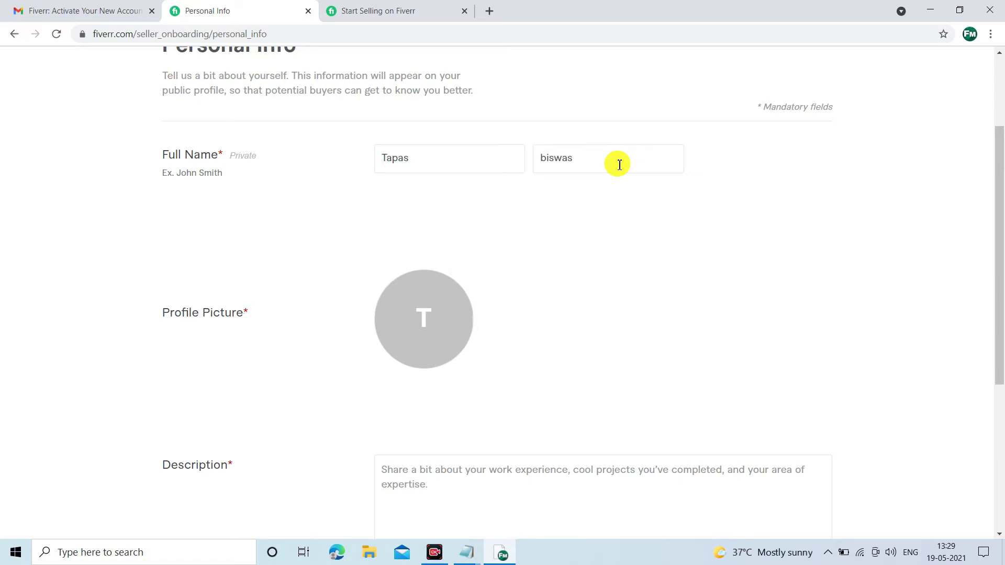
scroll(378, 283, down, 3)
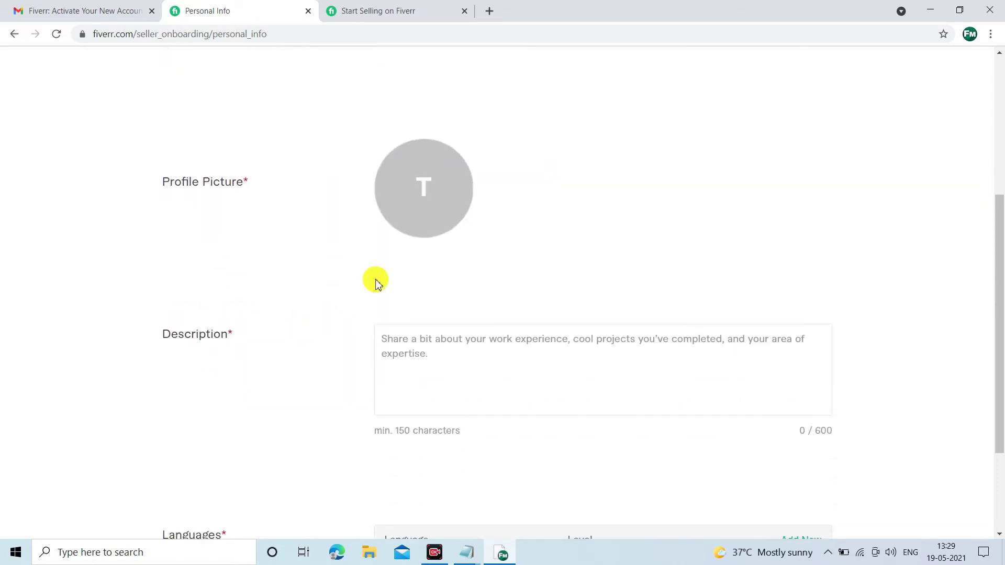
Step: Upload the photo from DATA (D:) > PhotosEditor as the profile picture
click(415, 197)
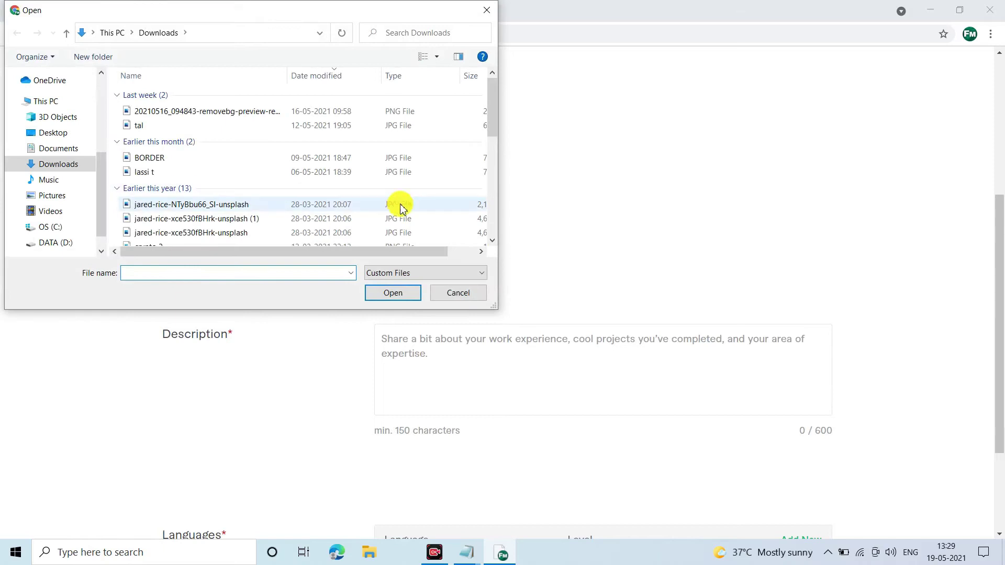
scroll(47, 193, down, 1)
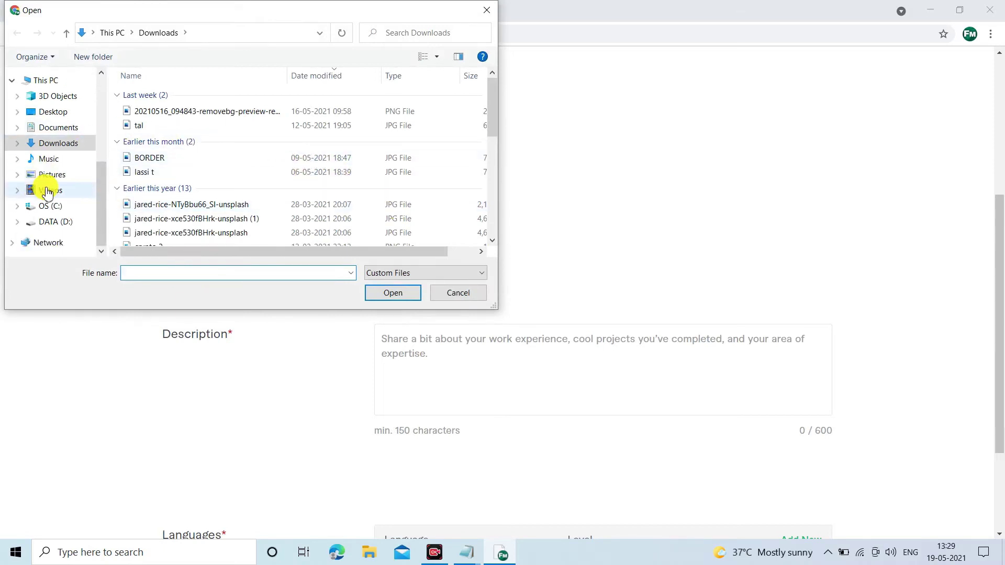
click(63, 223)
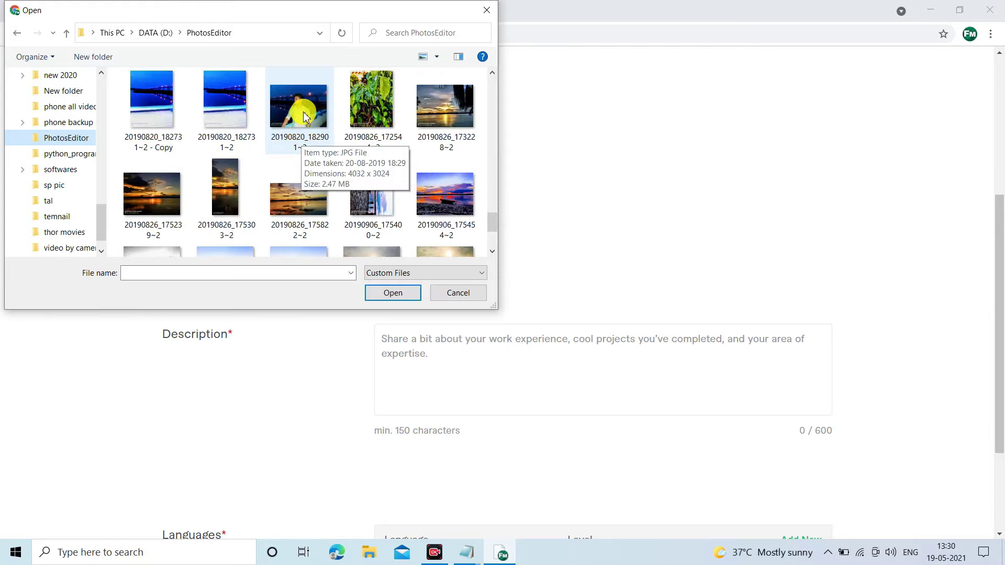
double_click(306, 112)
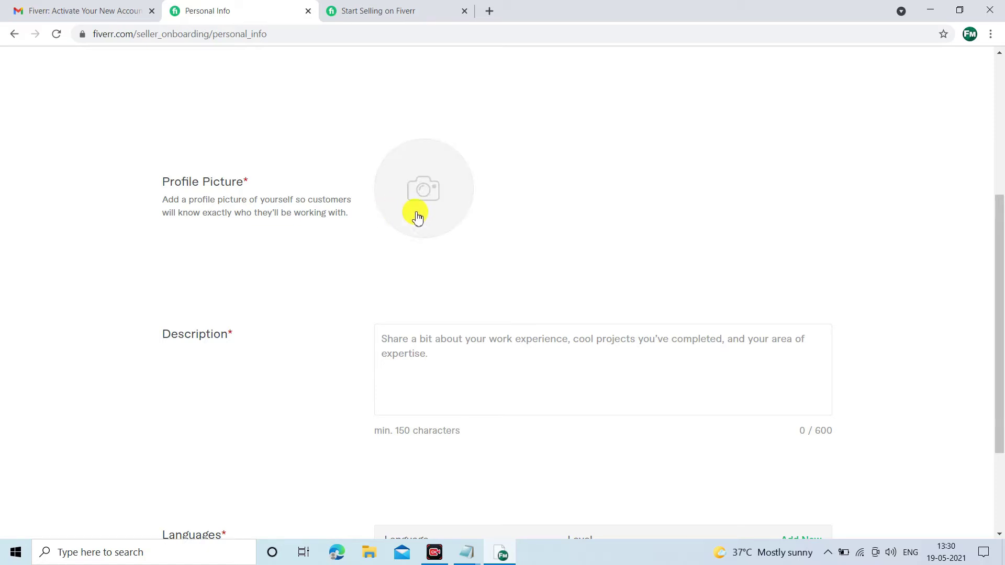
scroll(412, 221, down, 3)
scroll(413, 223, up, 5)
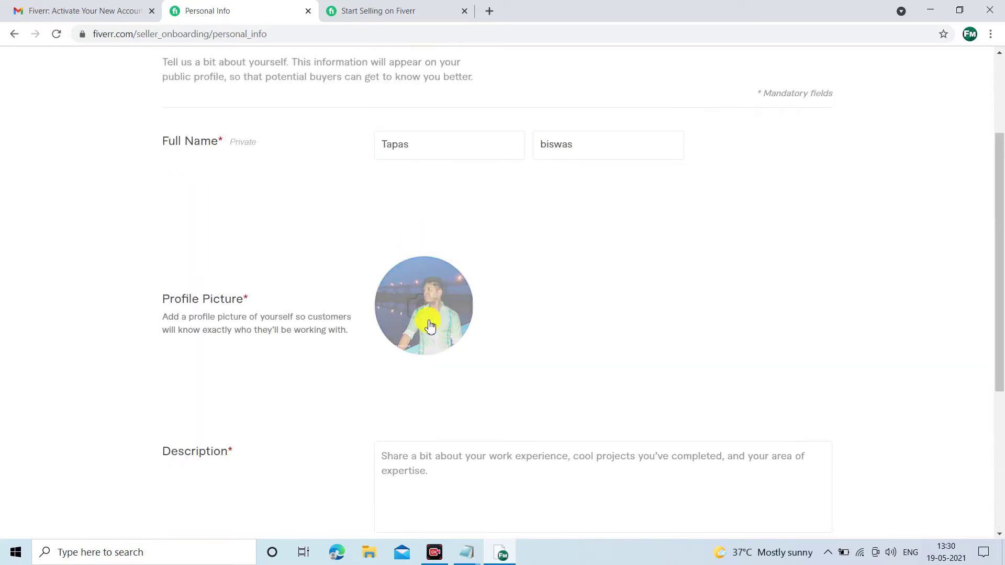
scroll(500, 353, down, 3)
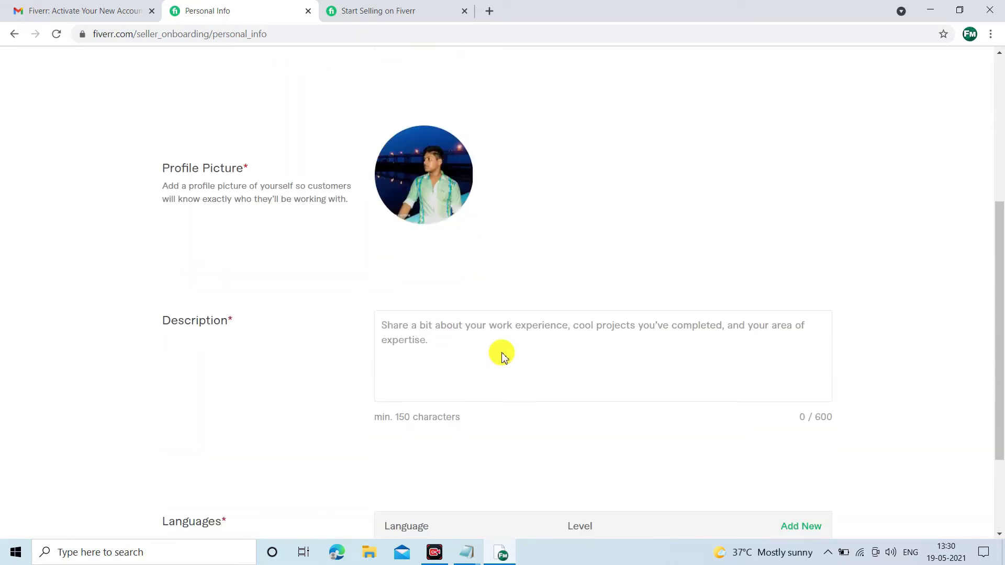
scroll(508, 346, down, 1)
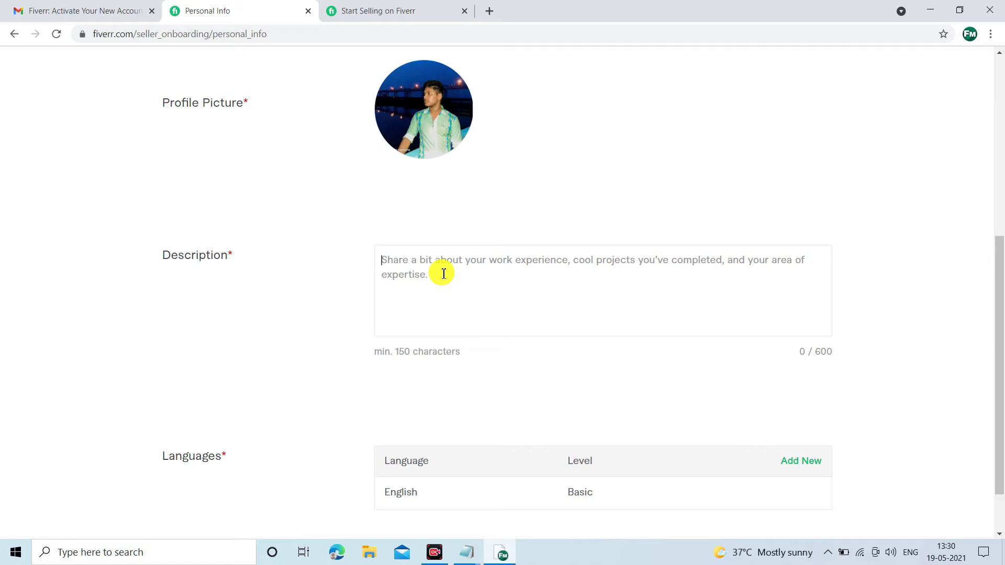
Step: Copy the full description from the fiver text file in Notepad, then return to Chrome
click(939, 10)
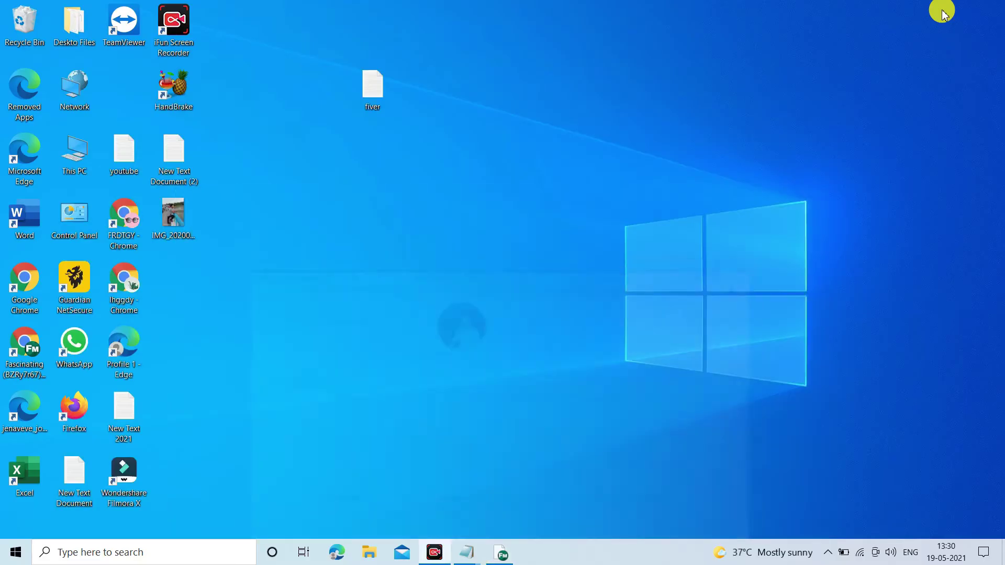
double_click(374, 85)
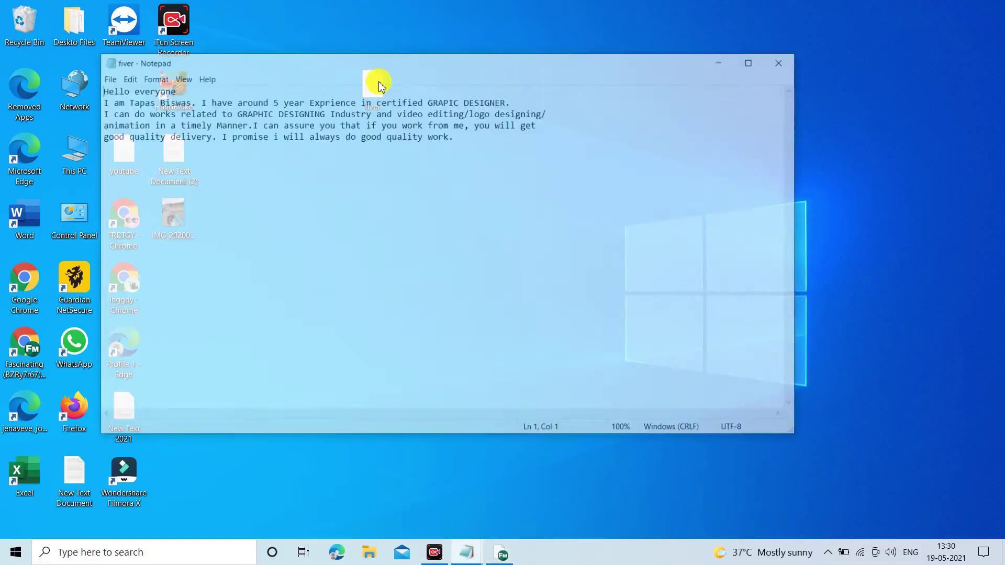
drag(98, 89, 481, 150)
right_click(413, 127)
click(445, 160)
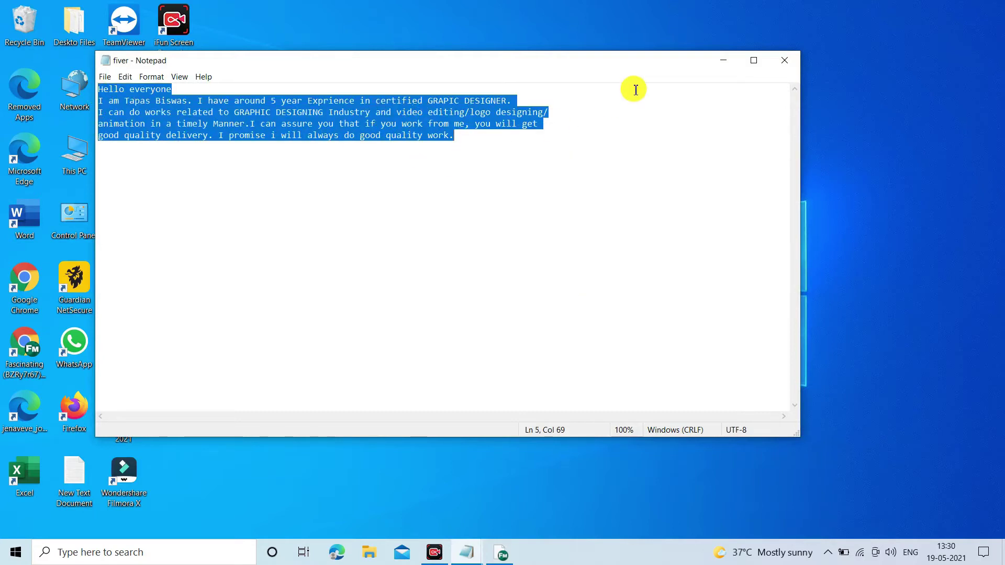
click(723, 60)
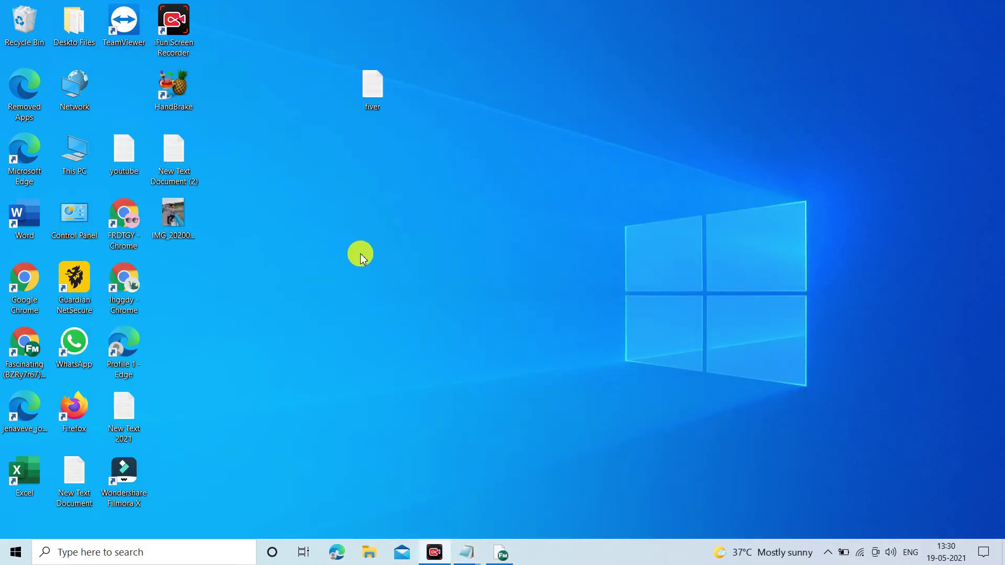
click(501, 553)
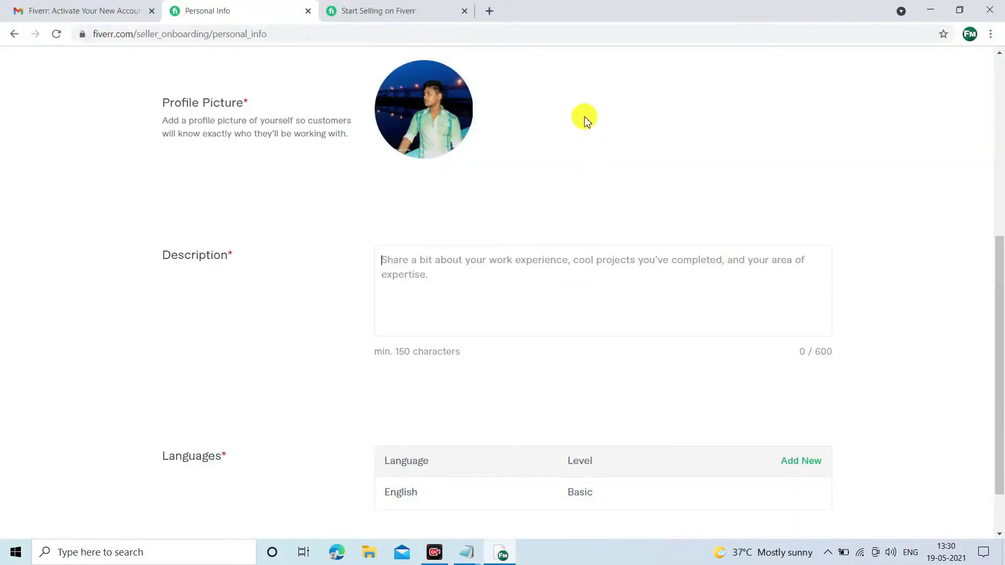
Step: Paste the copied self-introduction into the Description box, reaching 337 of 600 characters
right_click(433, 253)
click(484, 354)
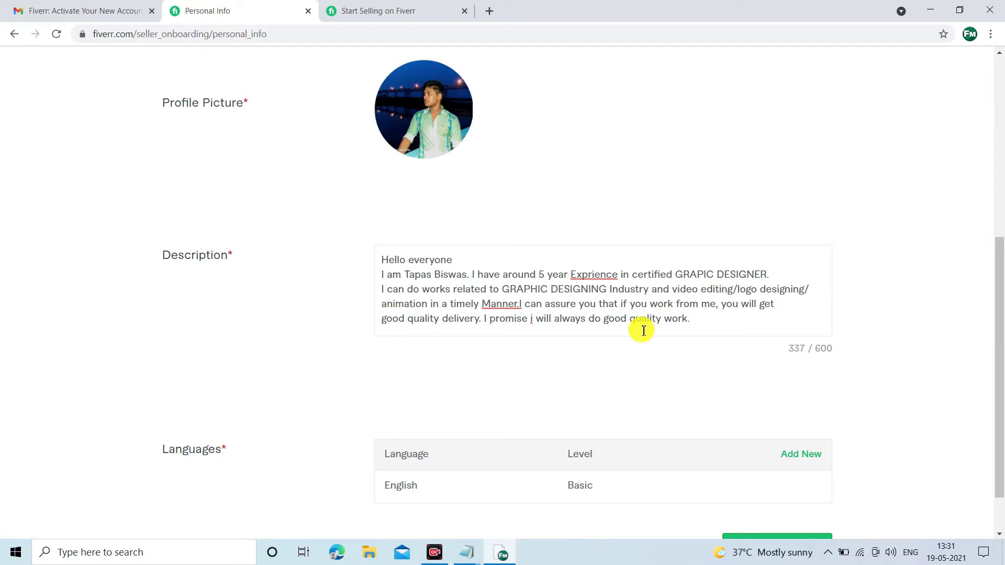
scroll(644, 331, down, 1)
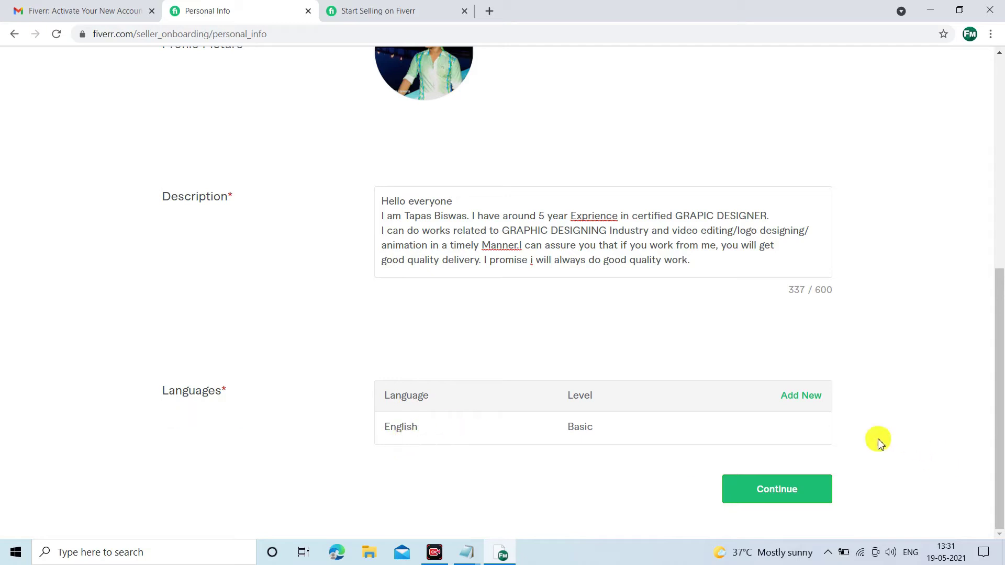
Step: Add English (UK) at Fluent proficiency to the Languages list and open another blank language row
click(791, 397)
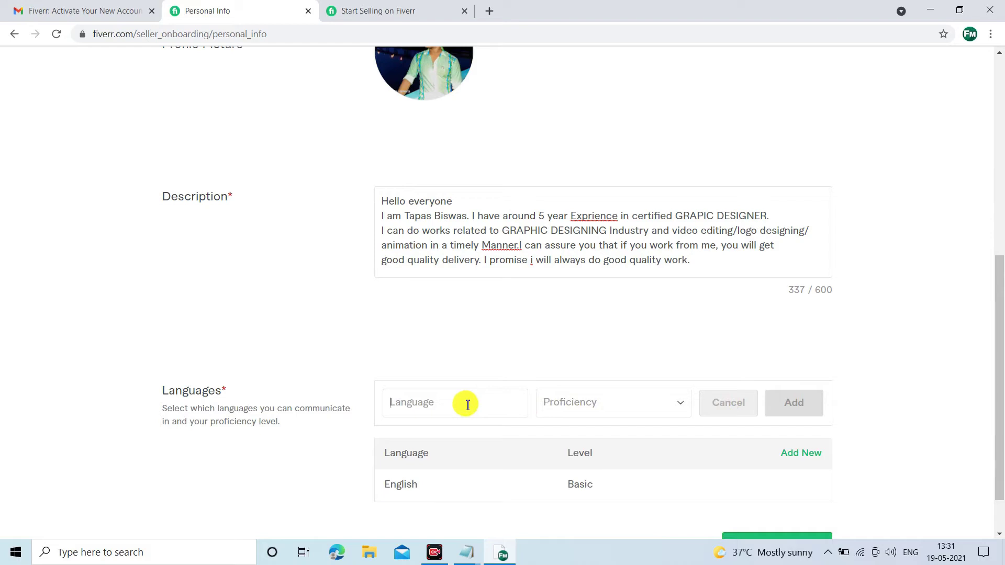
text(E)
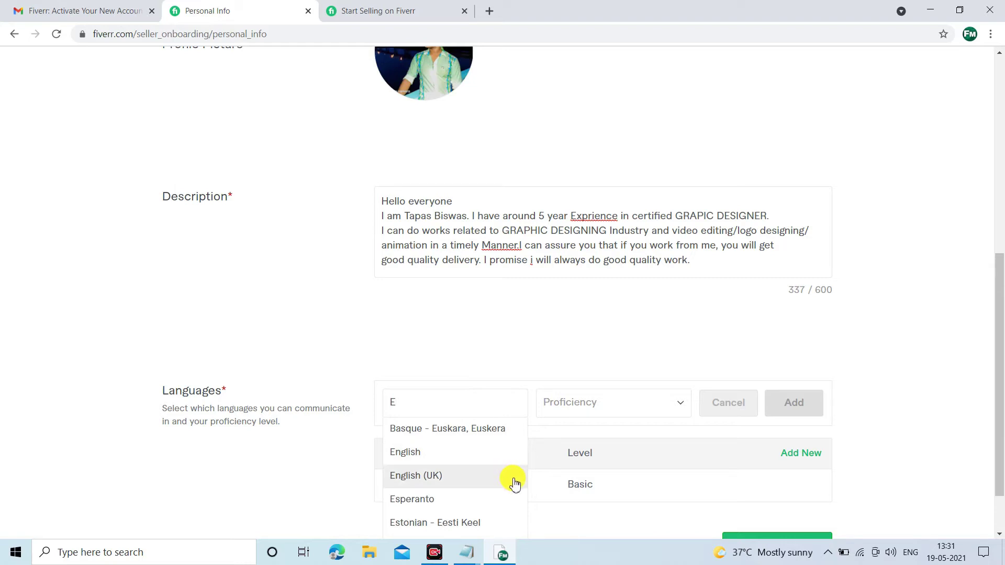
click(486, 477)
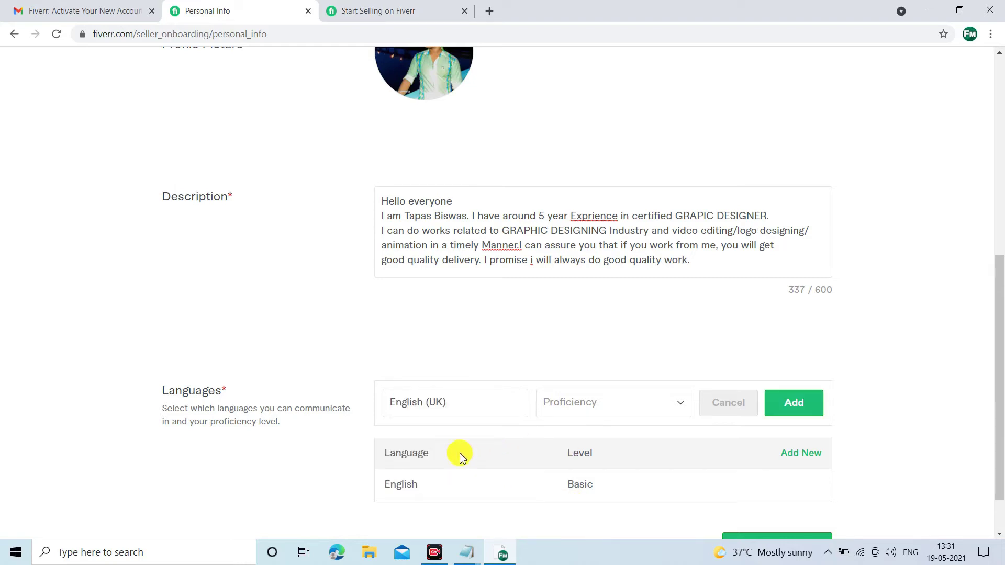
click(683, 403)
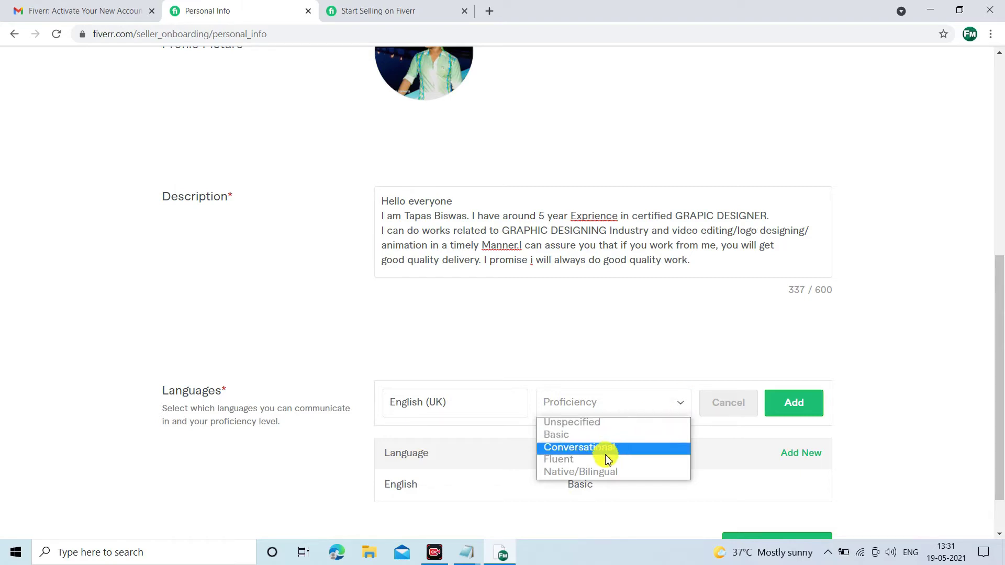
click(651, 460)
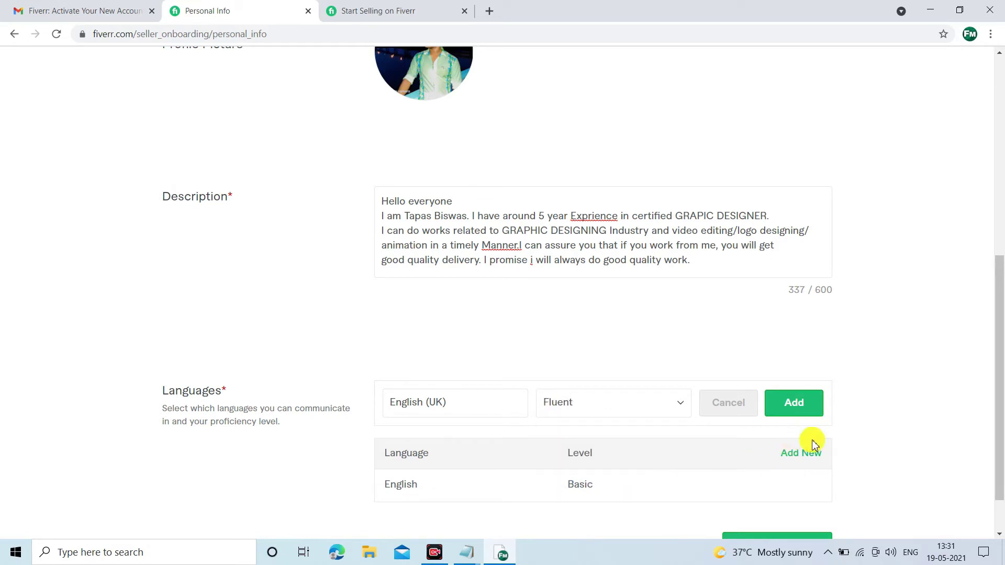
scroll(716, 488, down, 1)
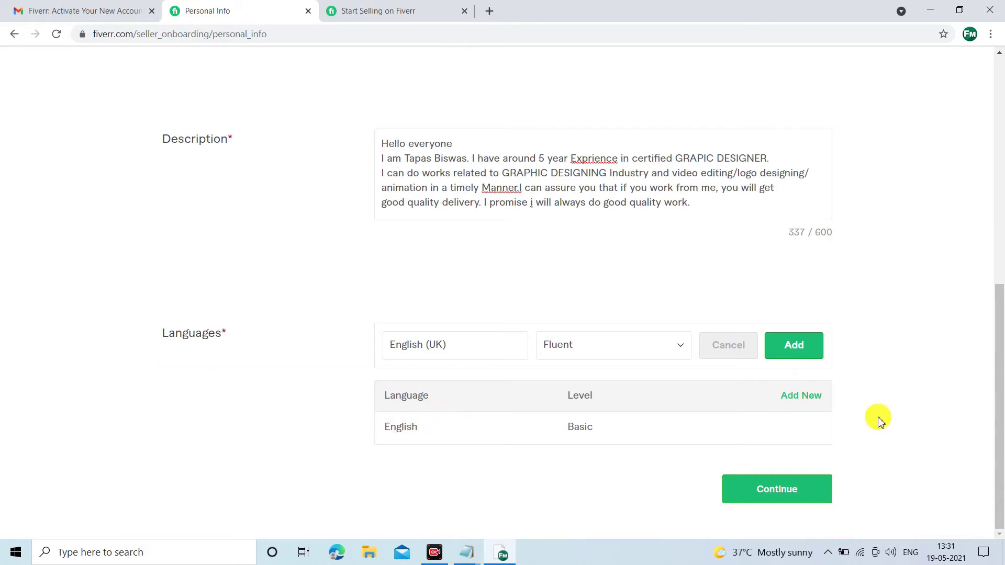
click(804, 359)
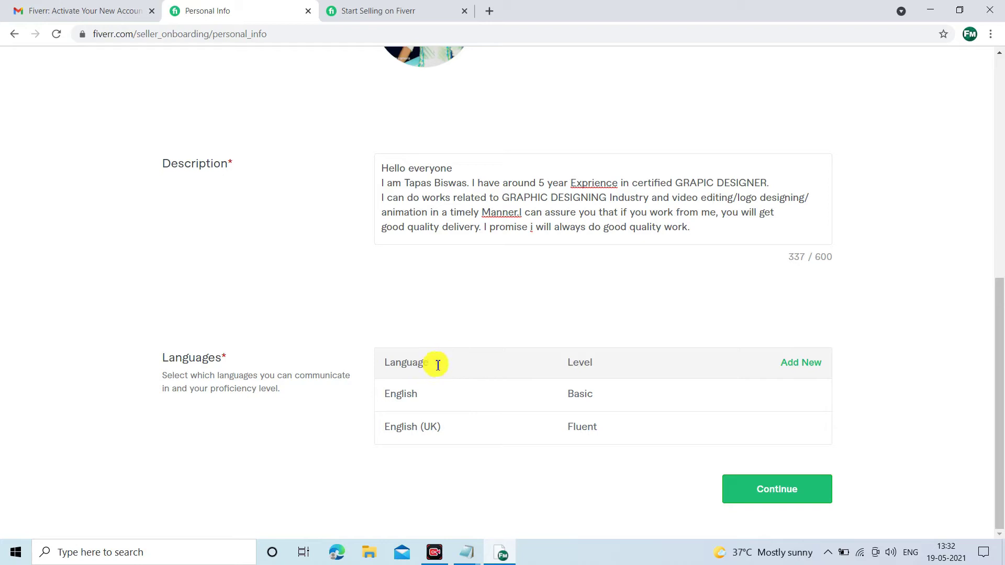
click(801, 363)
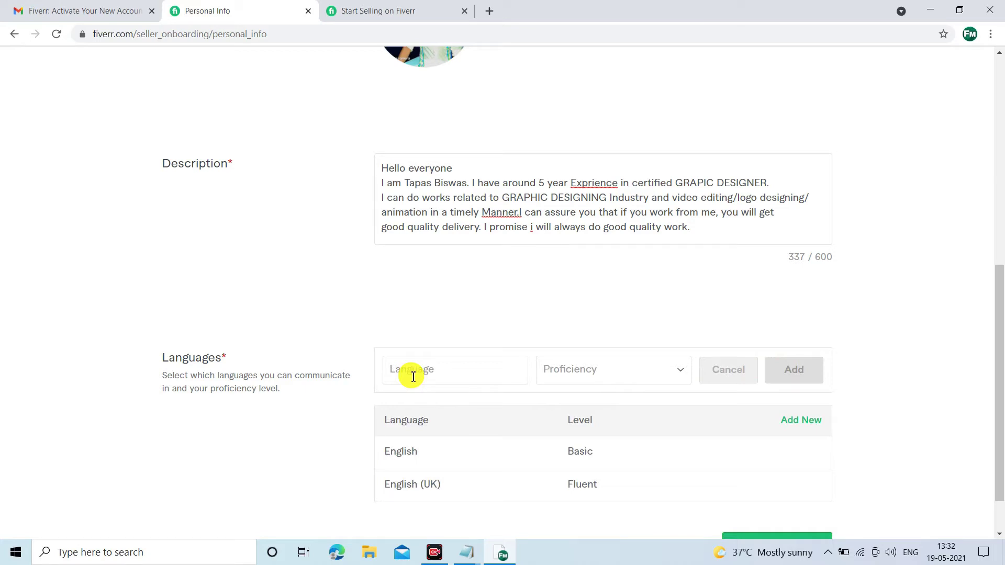
Step: Add Hindi to the profile languages at Fluent proficiency
text(H)
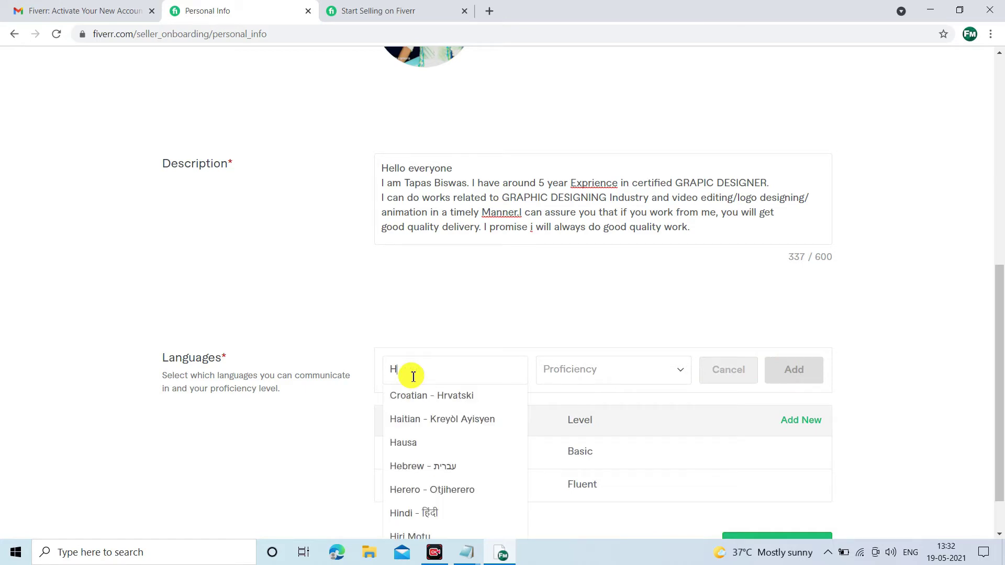
text(i)
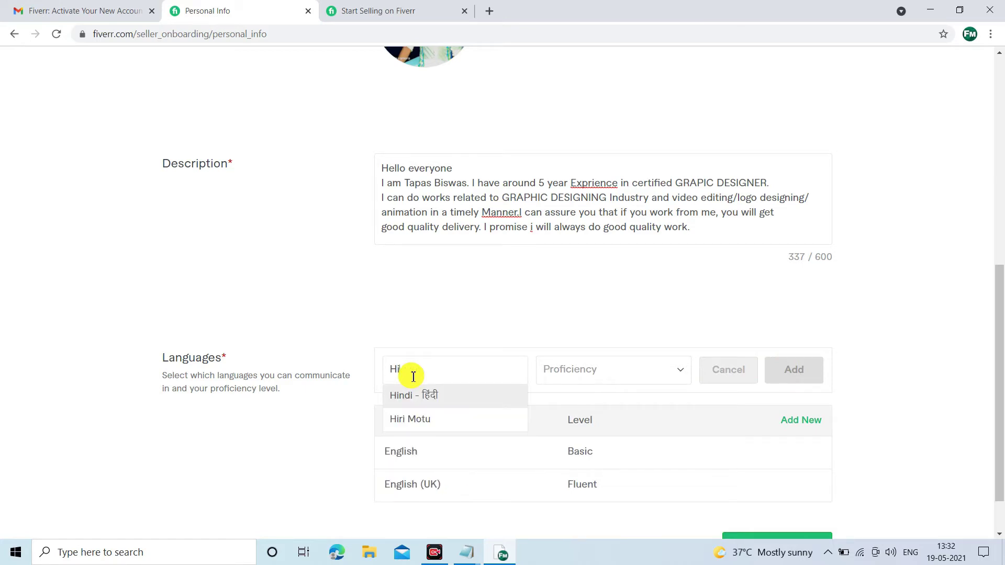
click(415, 407)
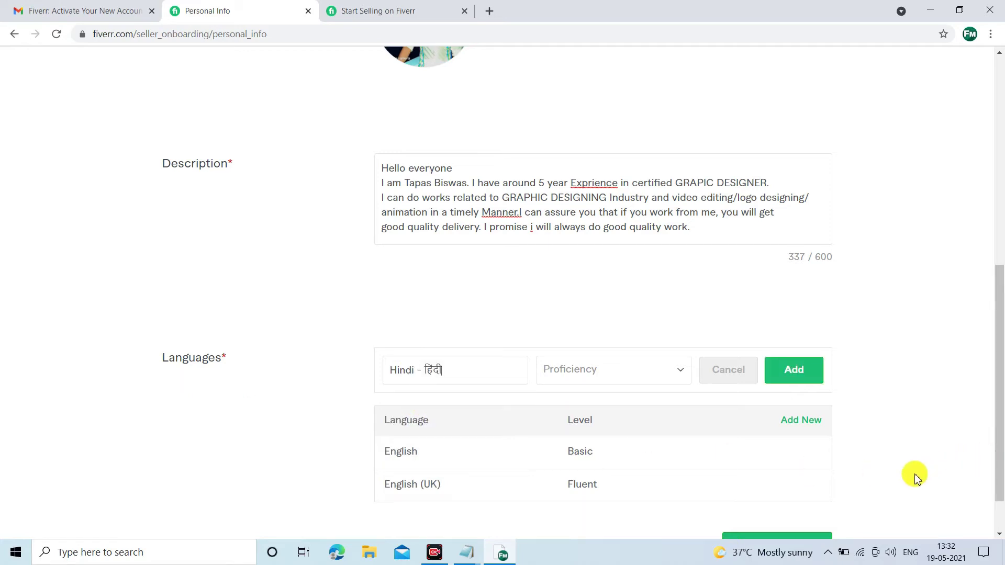
click(678, 372)
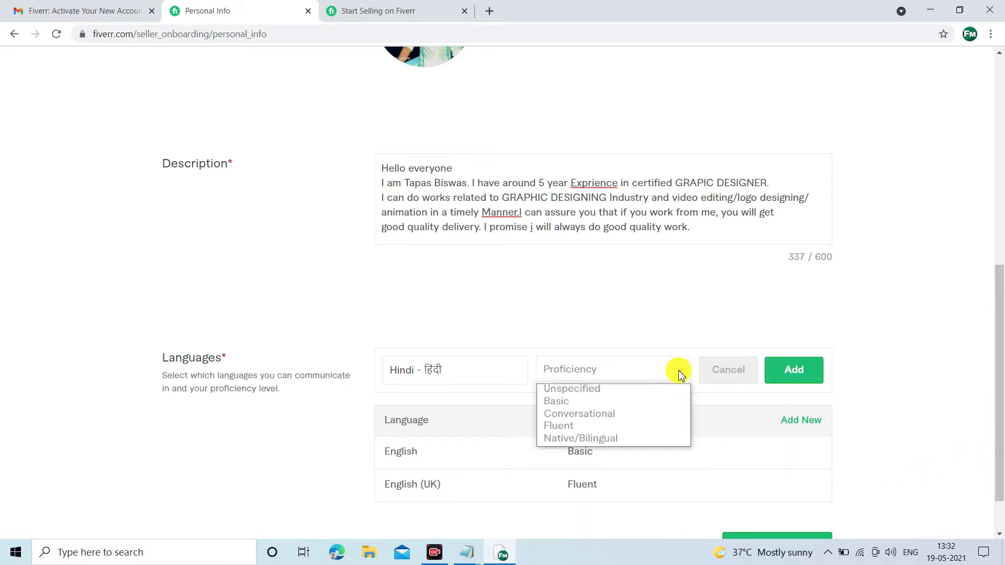
click(612, 427)
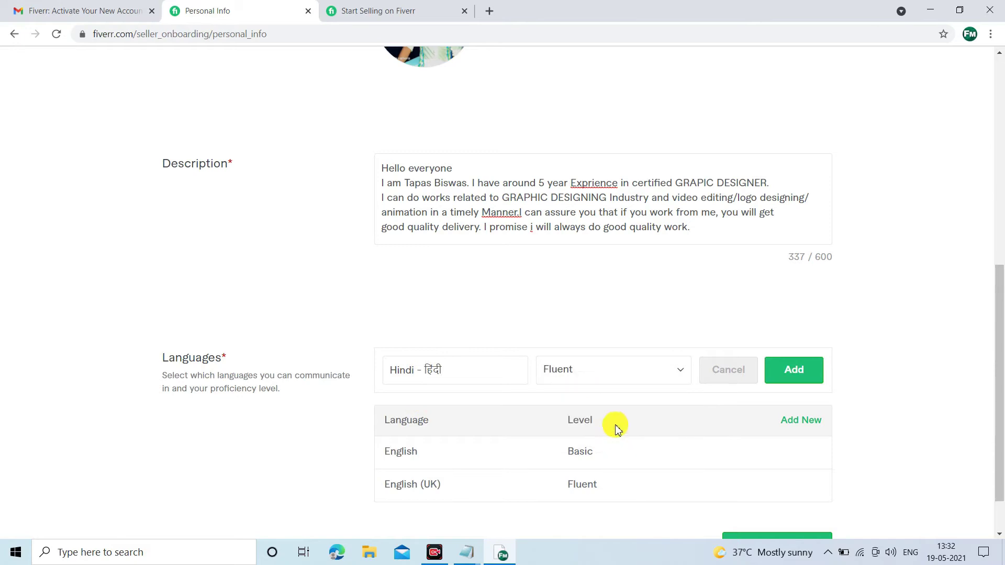
click(794, 372)
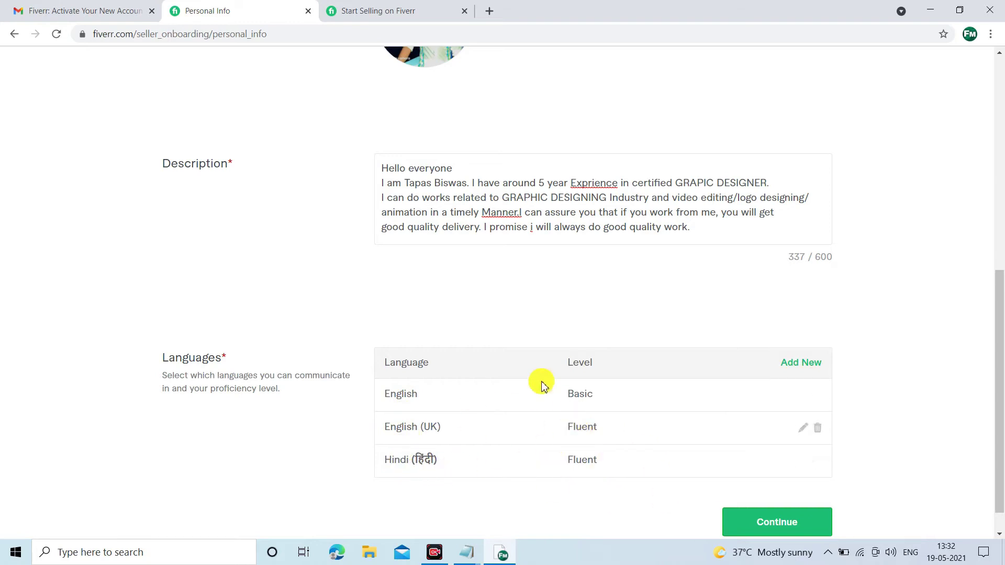
Step: Start a second language entry and set it to Bengali at Fluent proficiency
click(818, 364)
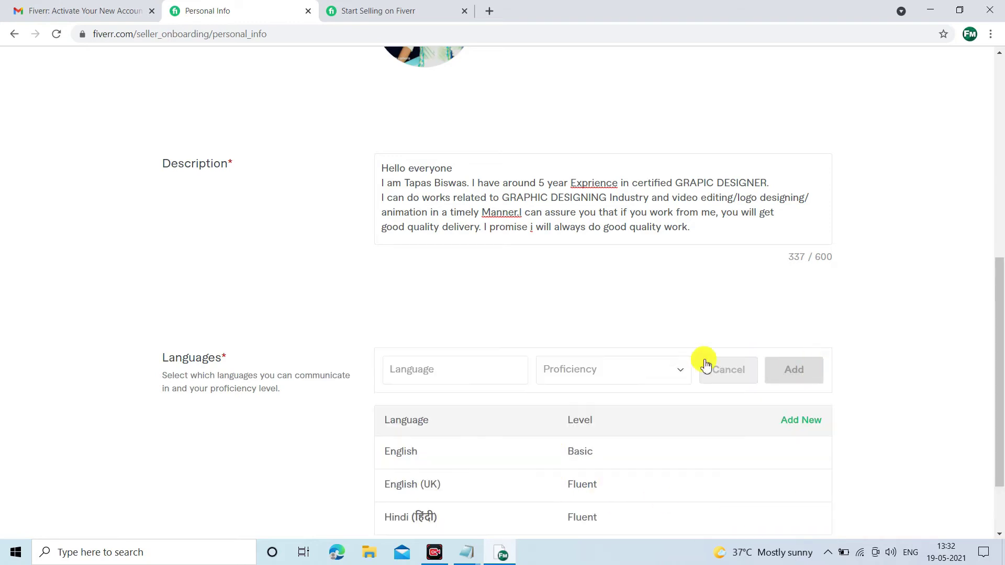
click(432, 375)
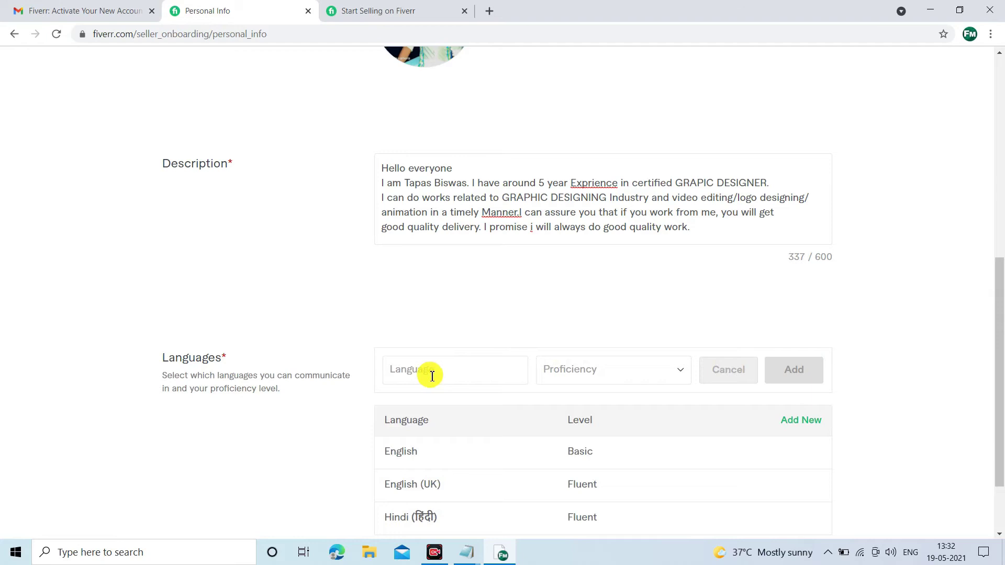
text(B)
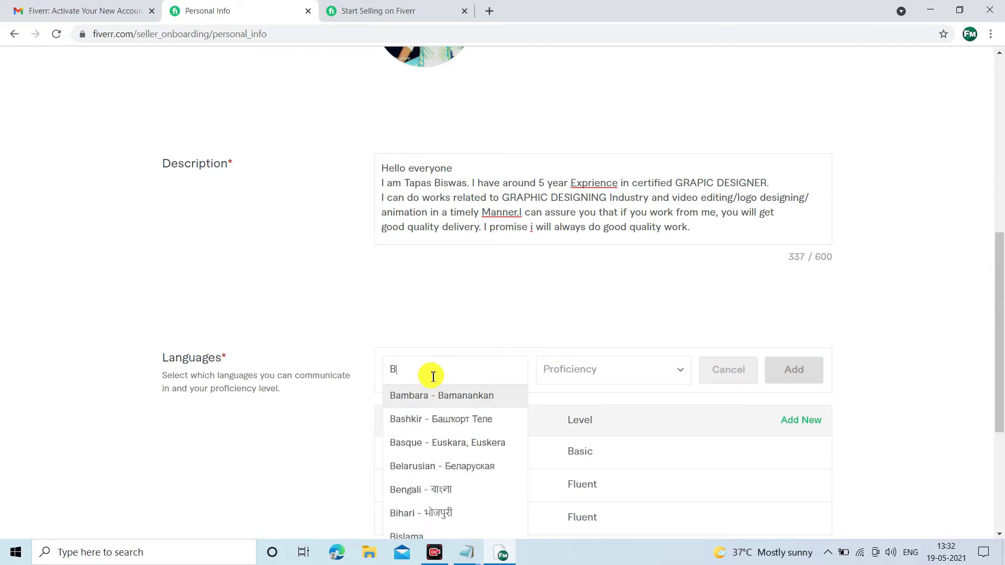
click(447, 493)
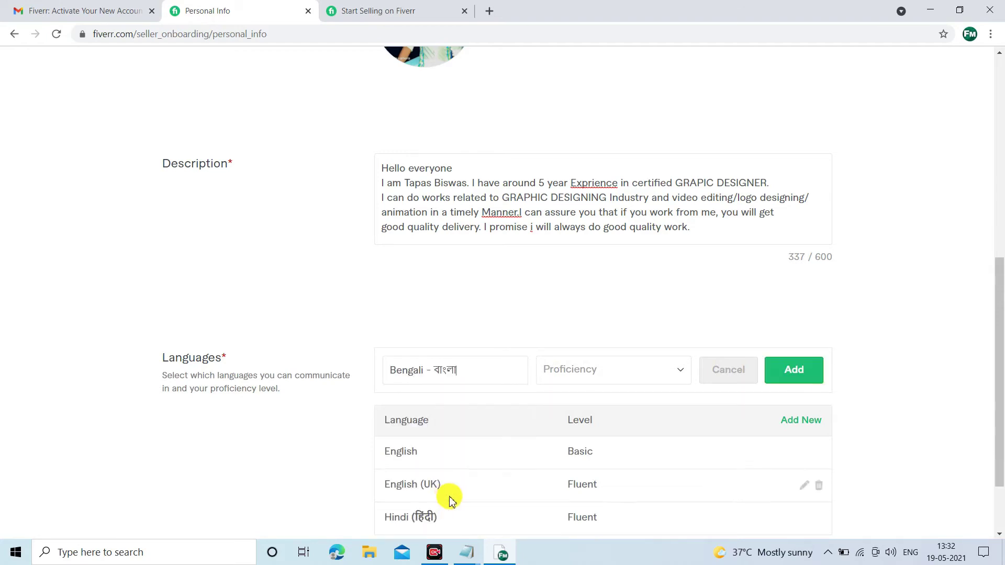
click(682, 371)
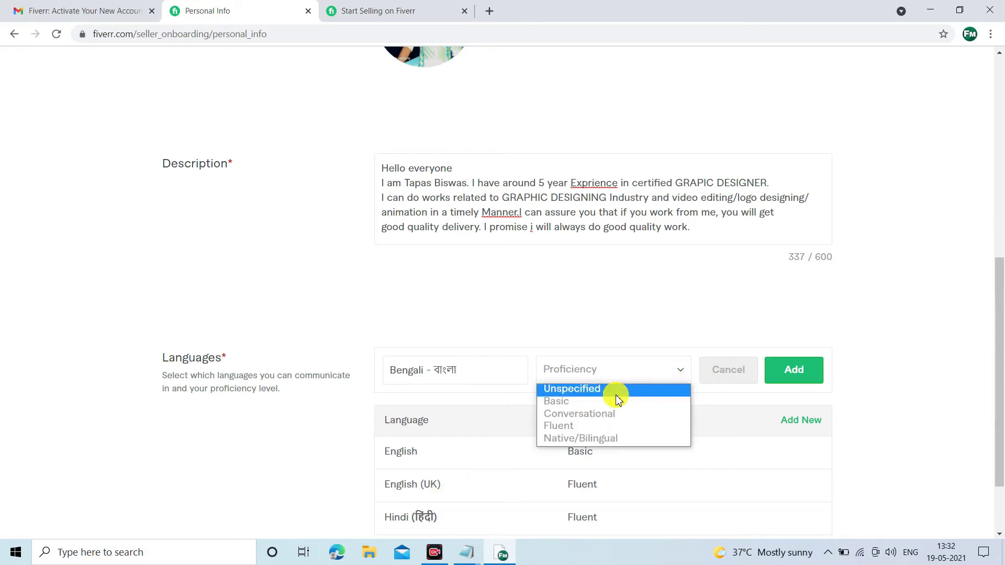
click(579, 426)
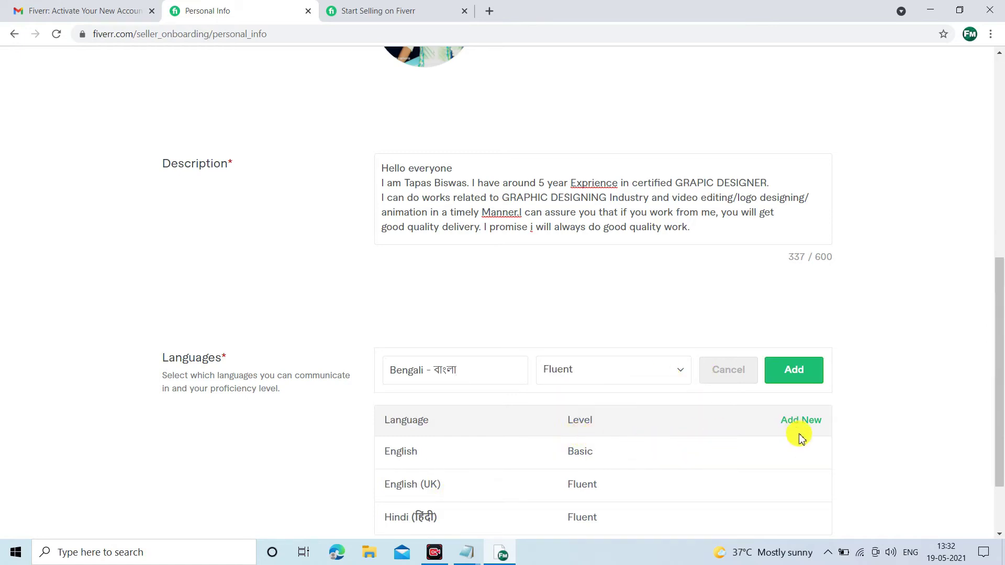
scroll(722, 471, down, 1)
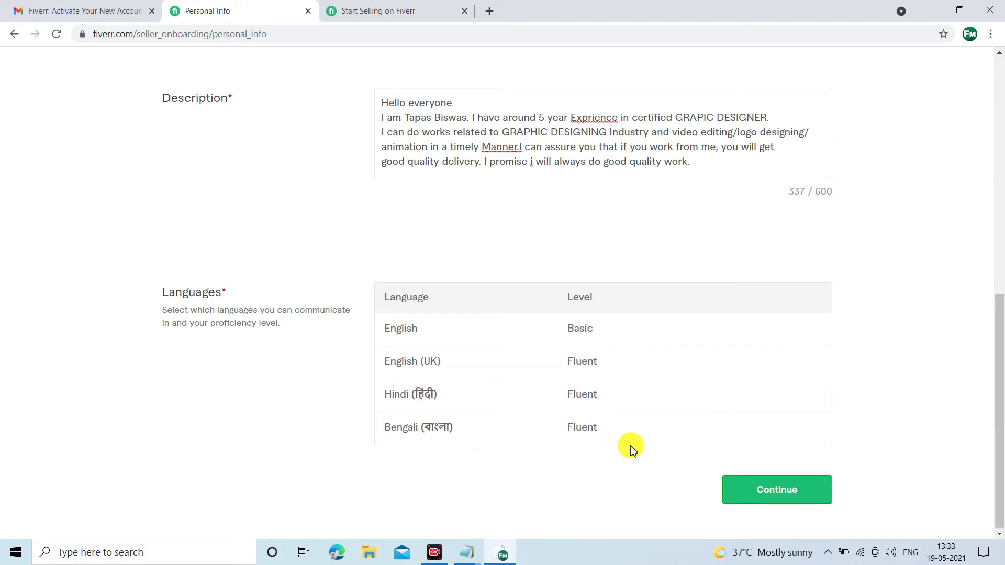
Step: Continue past the languages to Professional Info and pick Graphics & Design as occupation
click(765, 489)
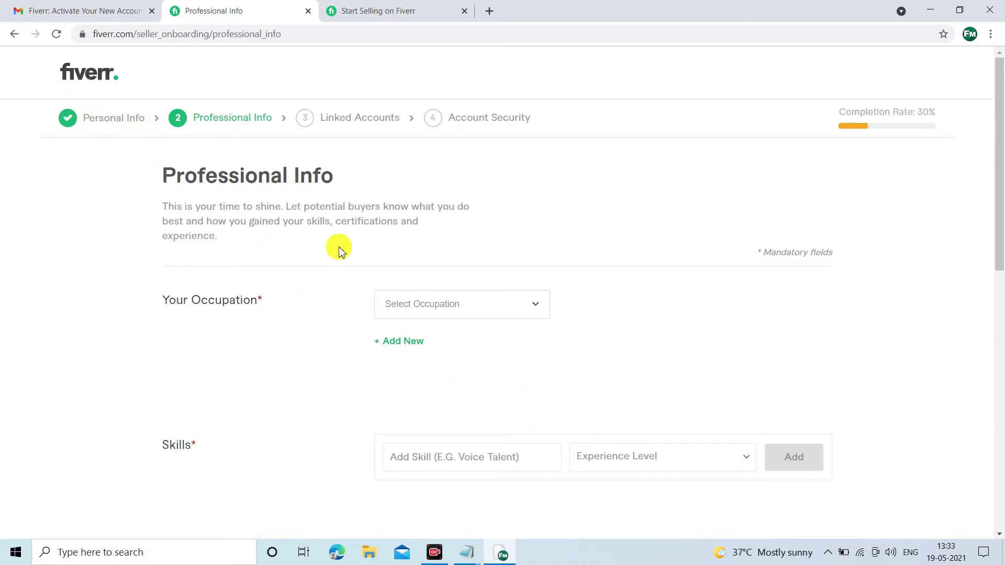
scroll(356, 275, down, 2)
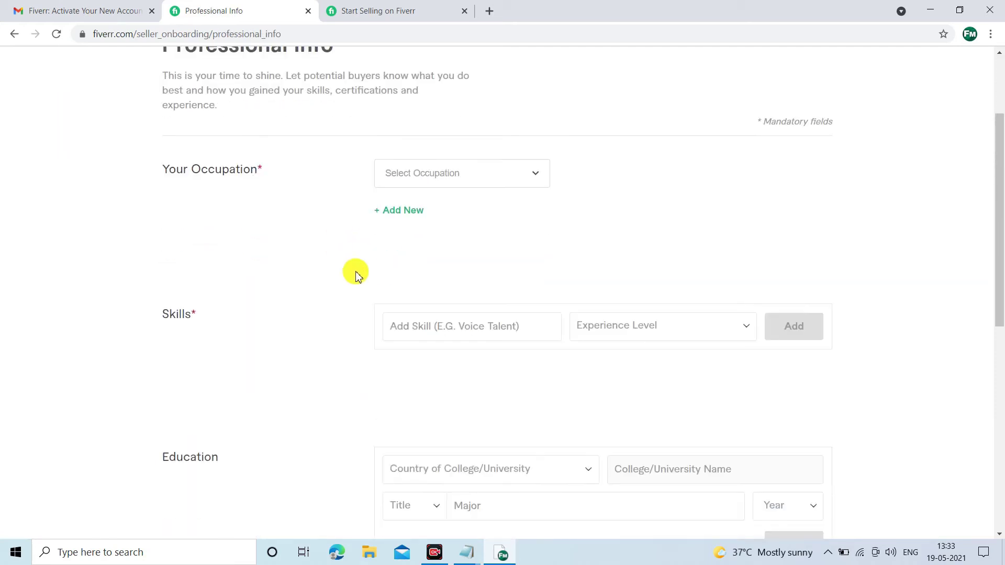
scroll(369, 298, up, 1)
scroll(369, 299, down, 1)
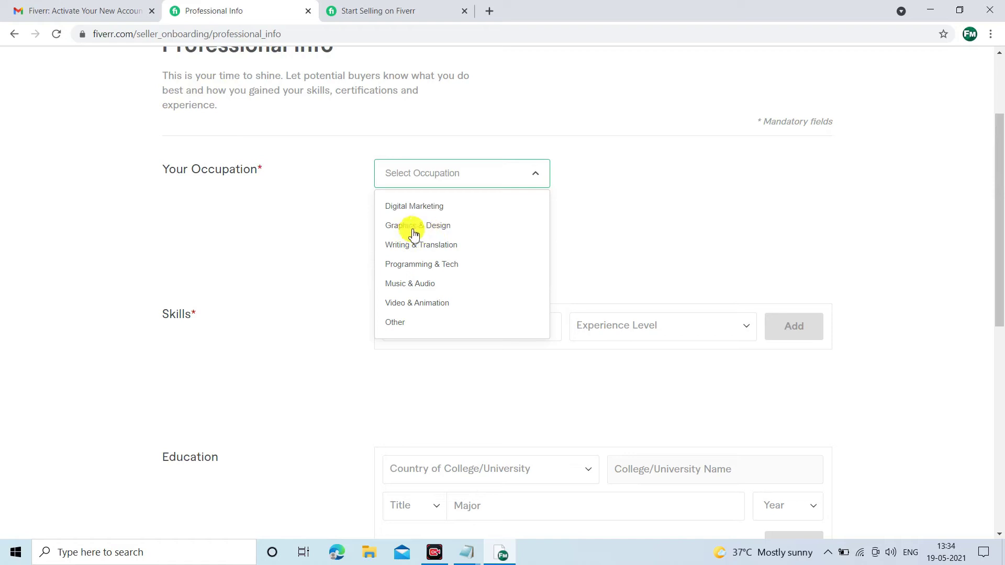
click(434, 229)
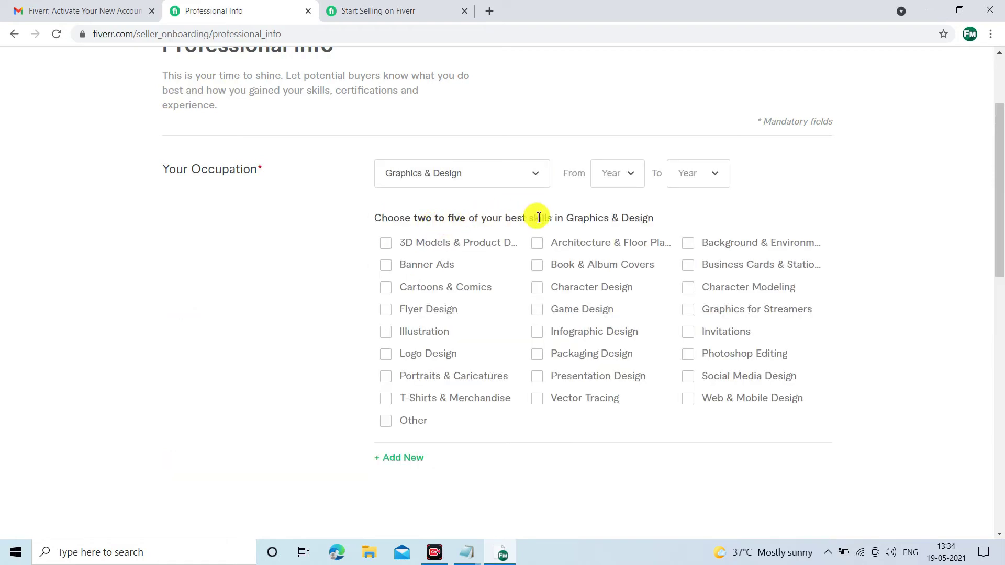
click(632, 178)
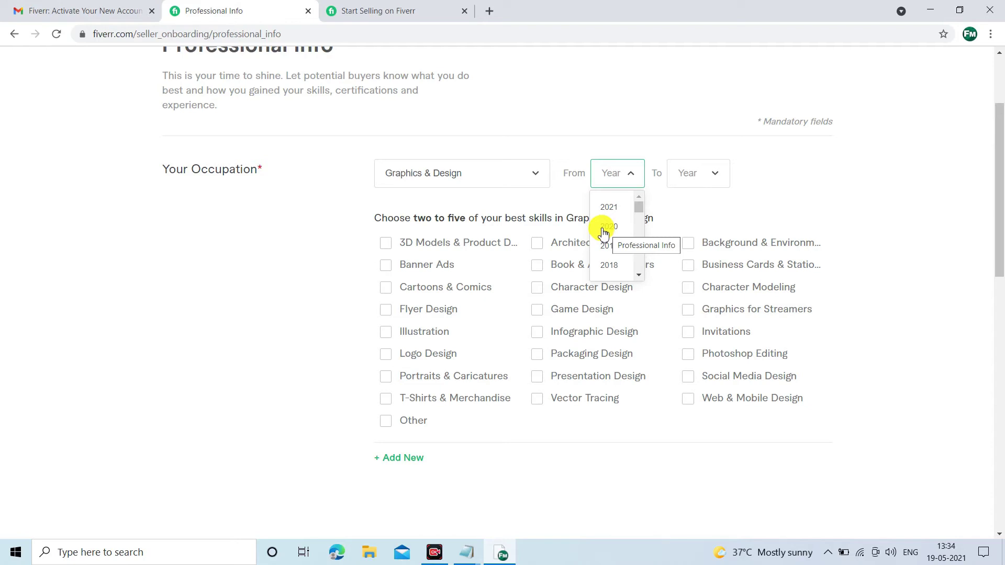
scroll(608, 230, down, 2)
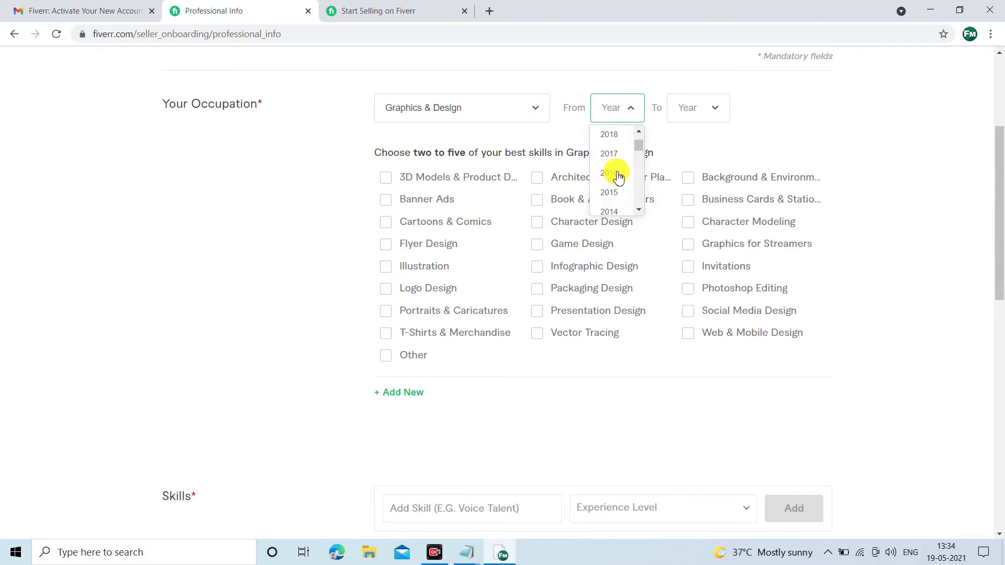
Step: Set the occupation's years to span from 2016 to 2021
click(618, 177)
click(703, 108)
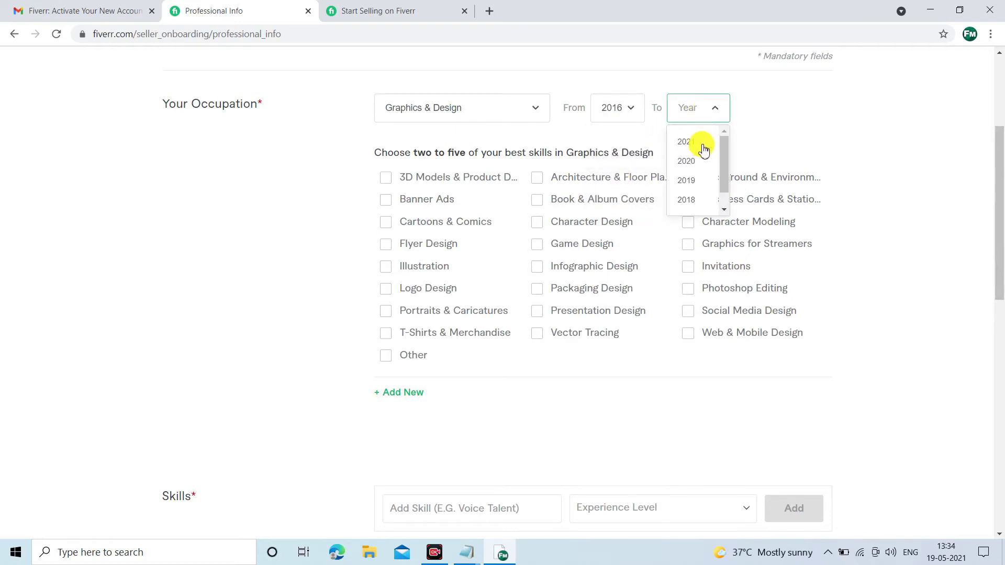
click(702, 147)
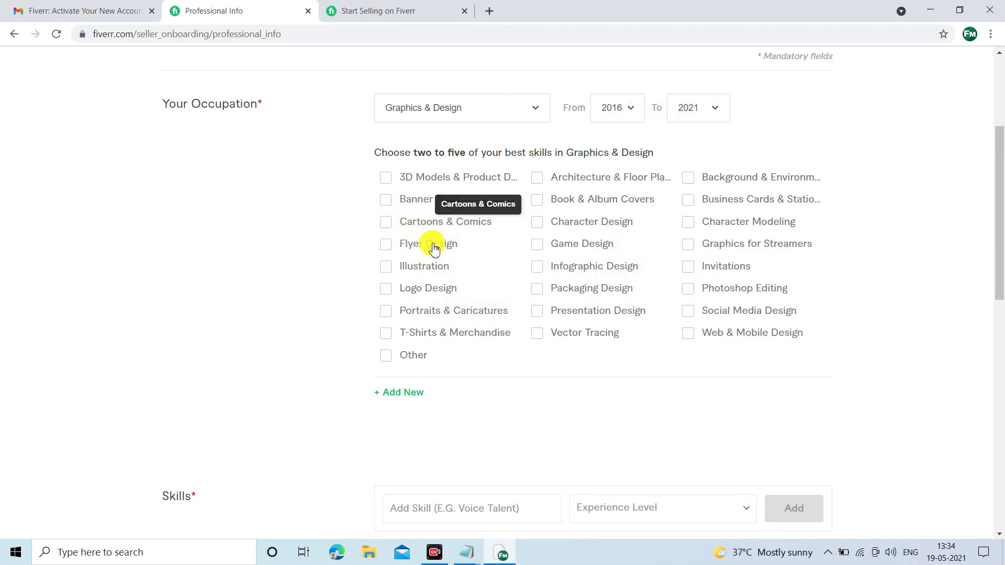
Step: Tick Logo Design, Flyer Design and Banner Ads as best specialties
click(388, 292)
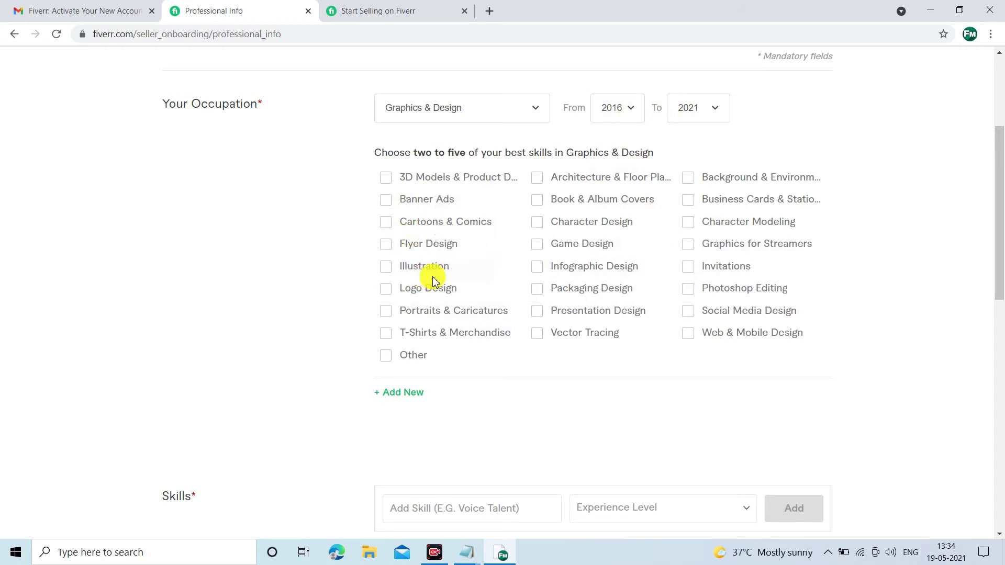
click(389, 246)
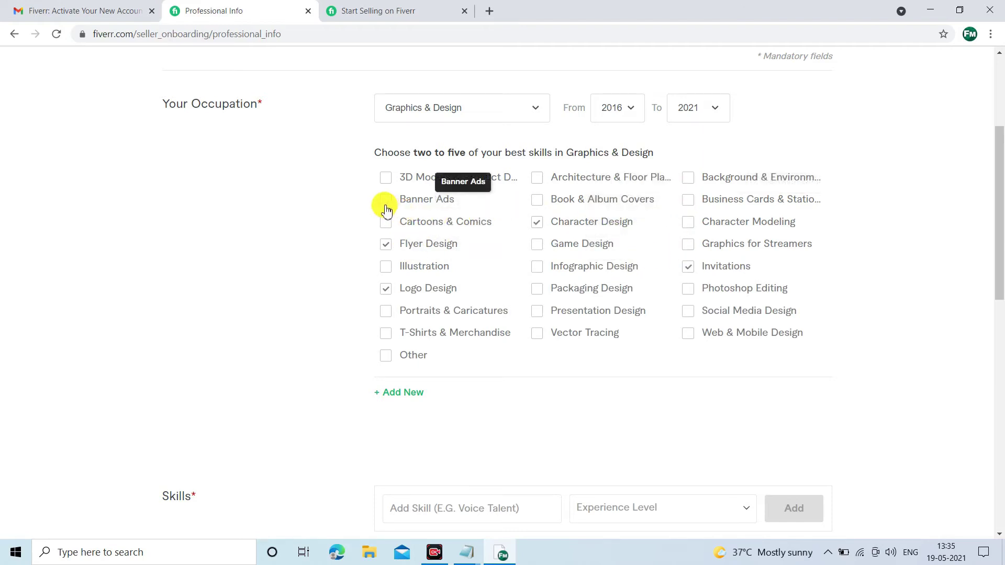
click(386, 201)
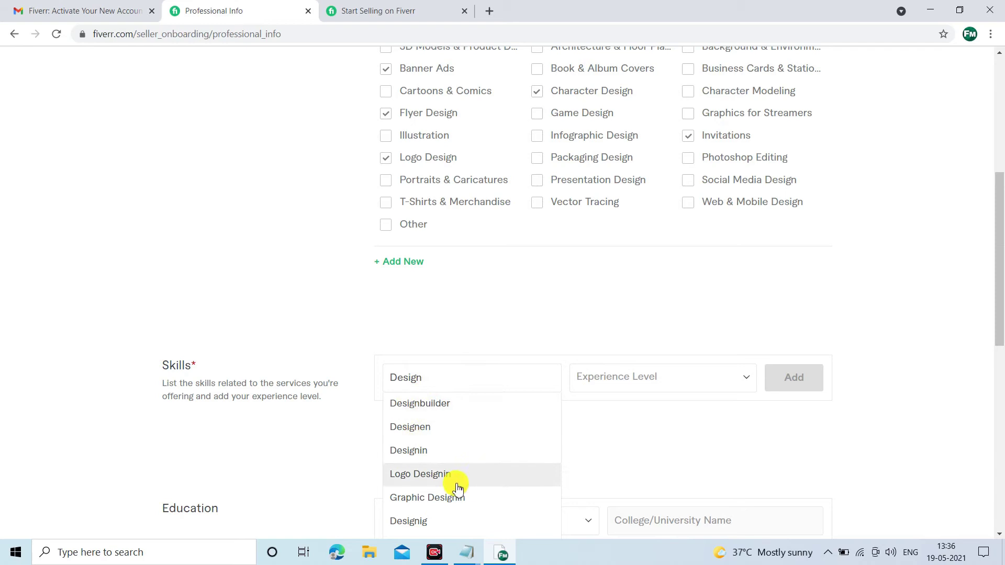
Step: Add Logo Designin and Photo Editing as skills at Expert level
click(429, 475)
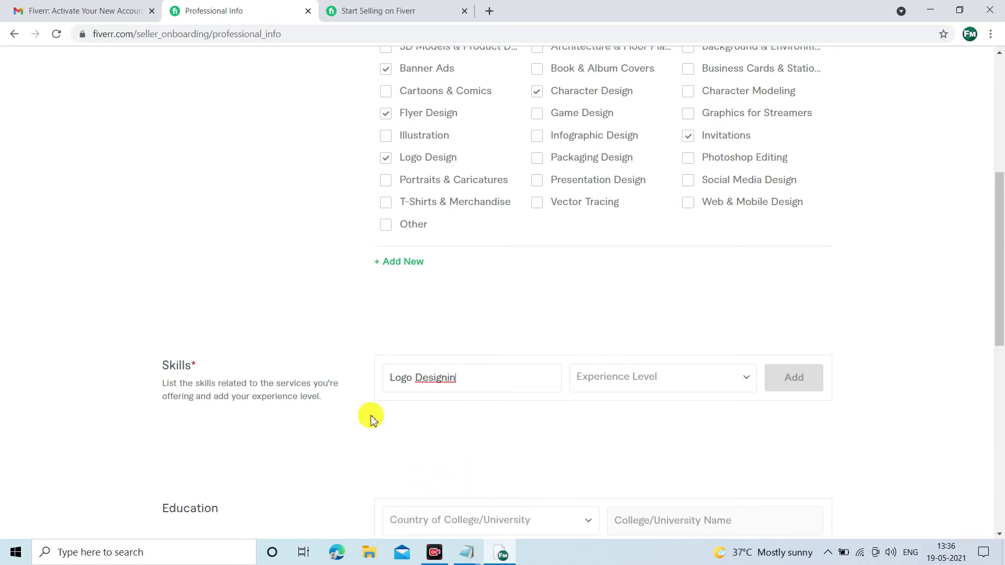
click(742, 380)
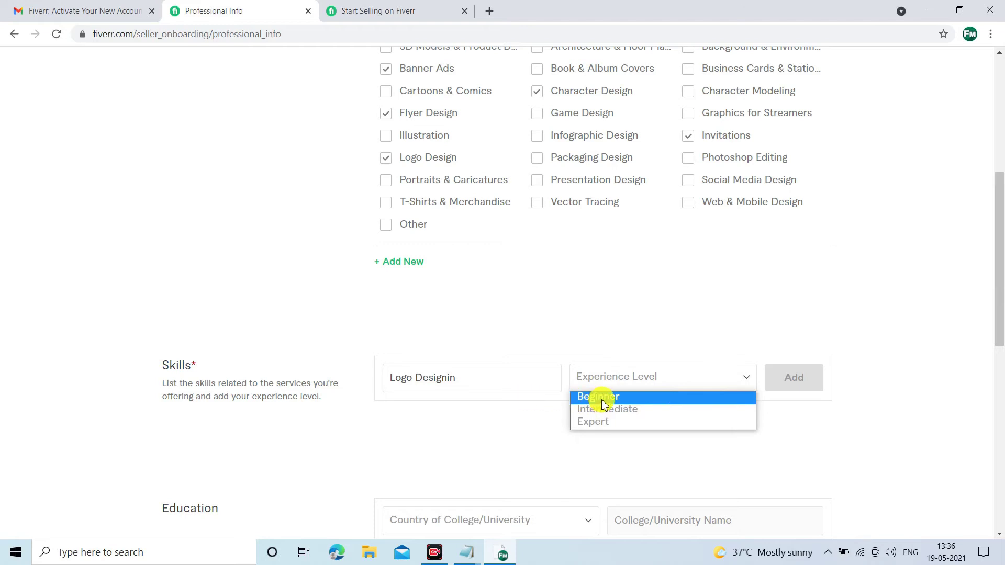
click(624, 424)
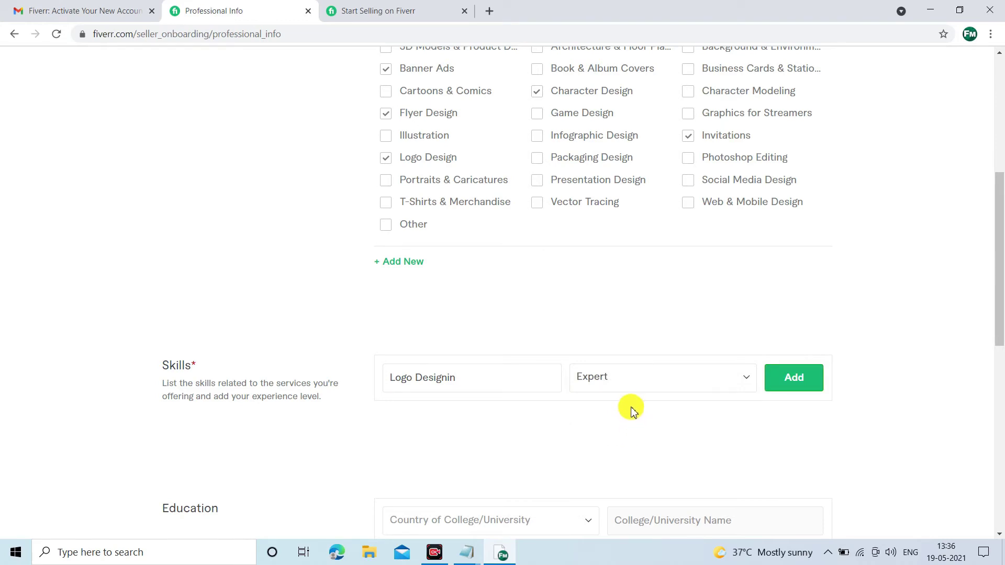
scroll(632, 411, down, 4)
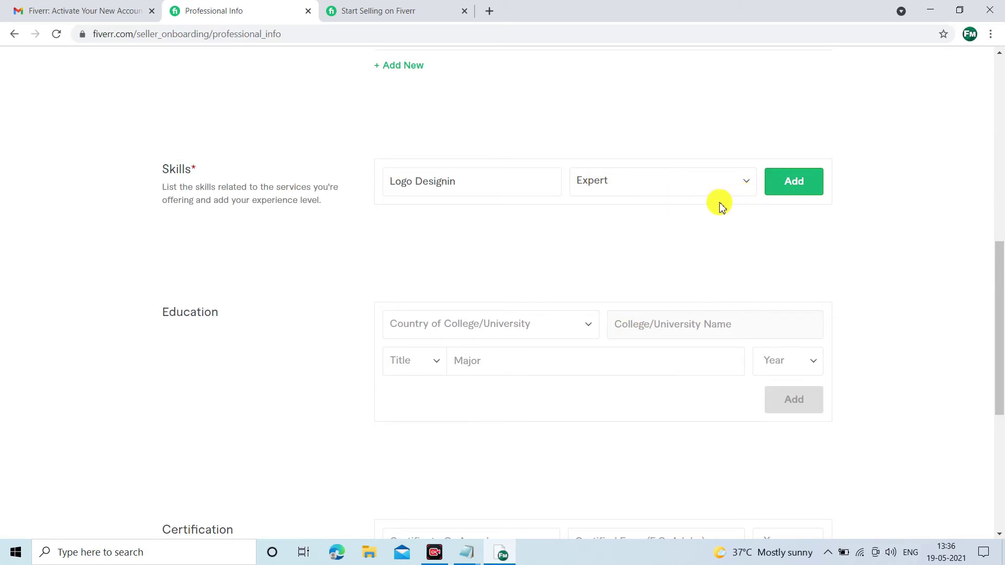
click(784, 187)
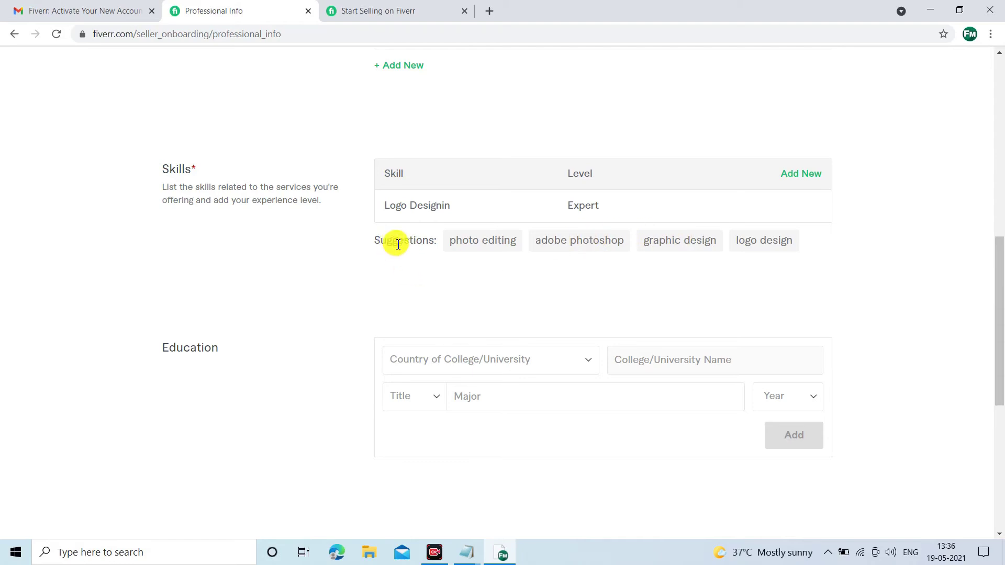
click(492, 242)
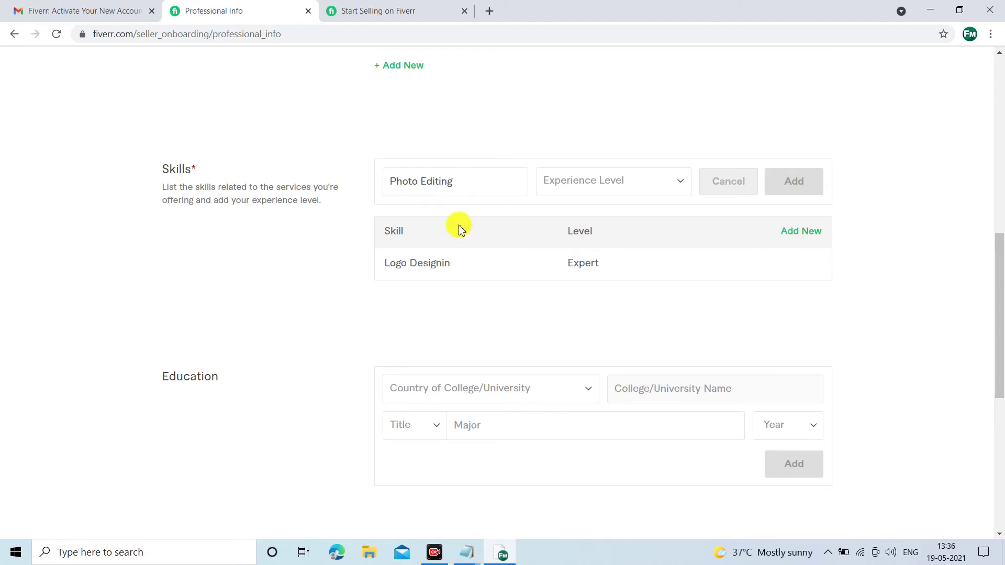
click(676, 182)
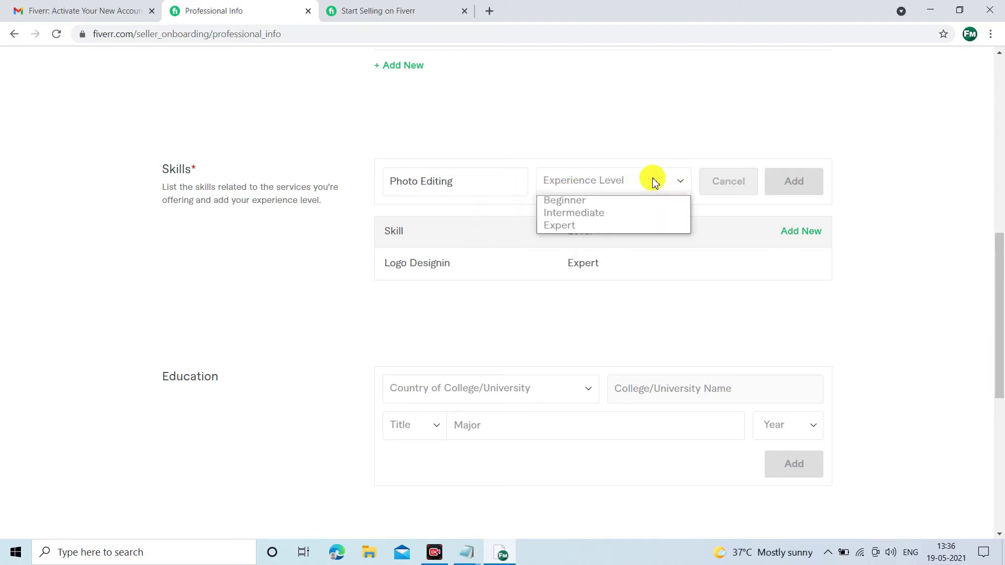
click(620, 233)
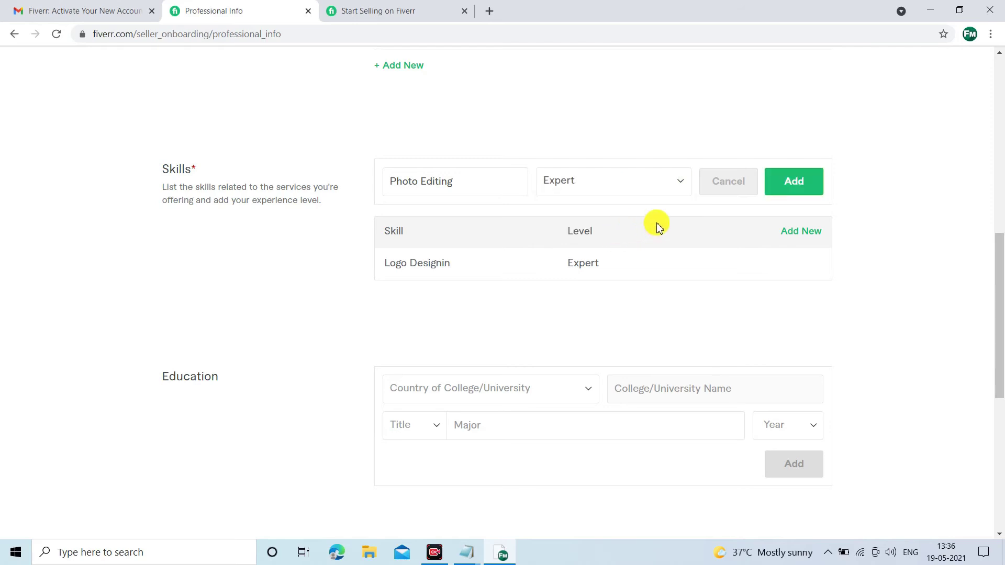
click(797, 180)
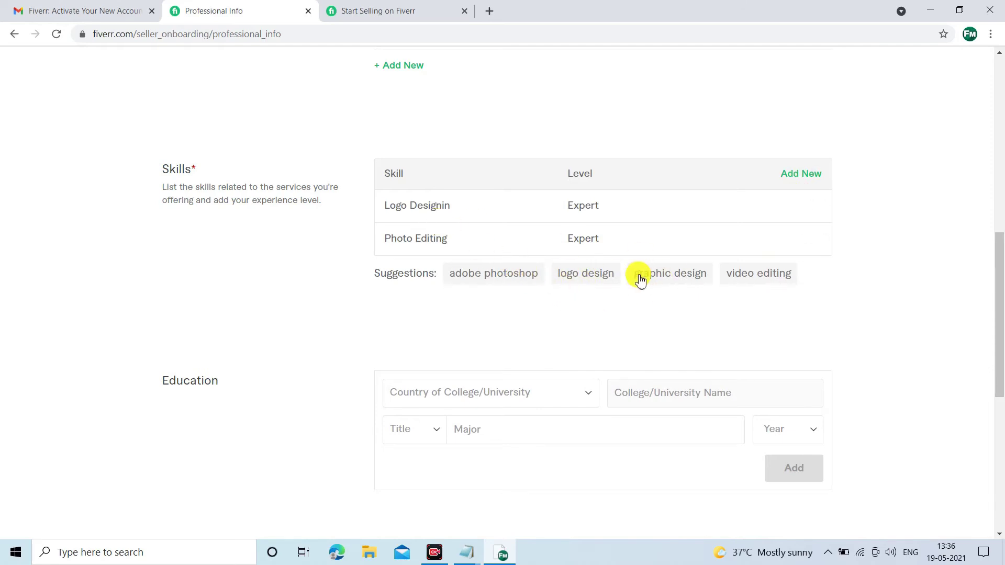
Step: Add Video Editing and Adobe Photoshop as skills at Expert level
click(741, 277)
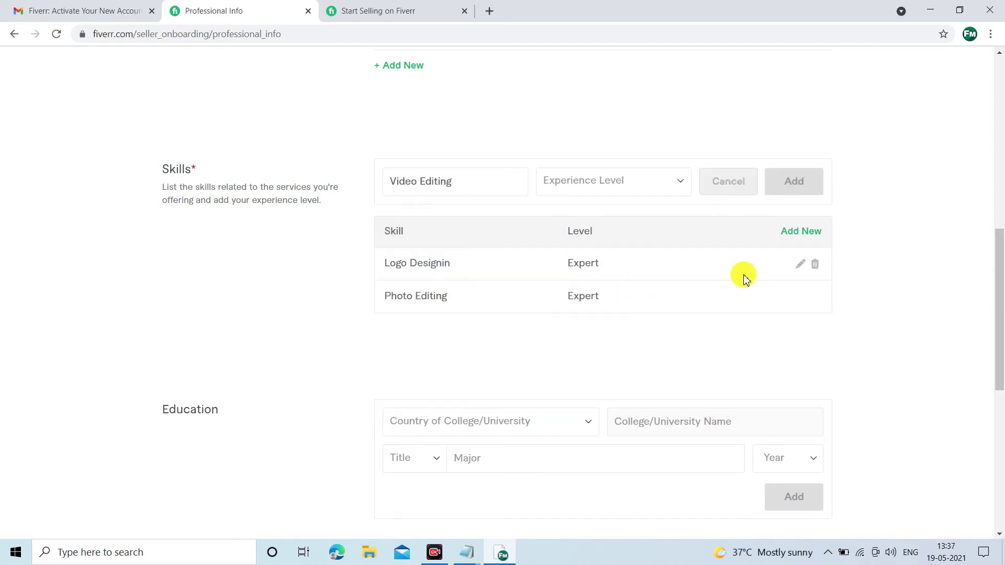
click(680, 183)
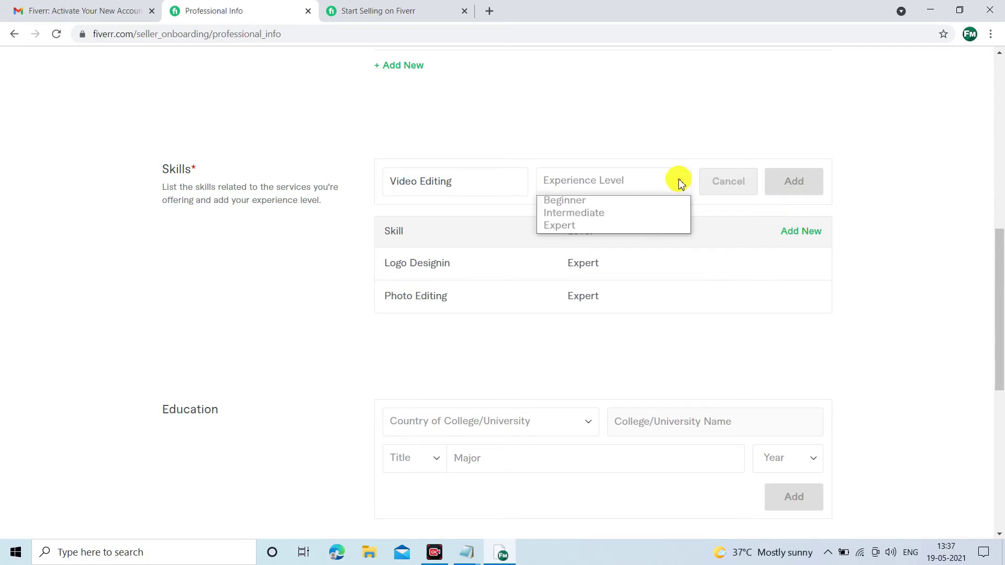
click(617, 226)
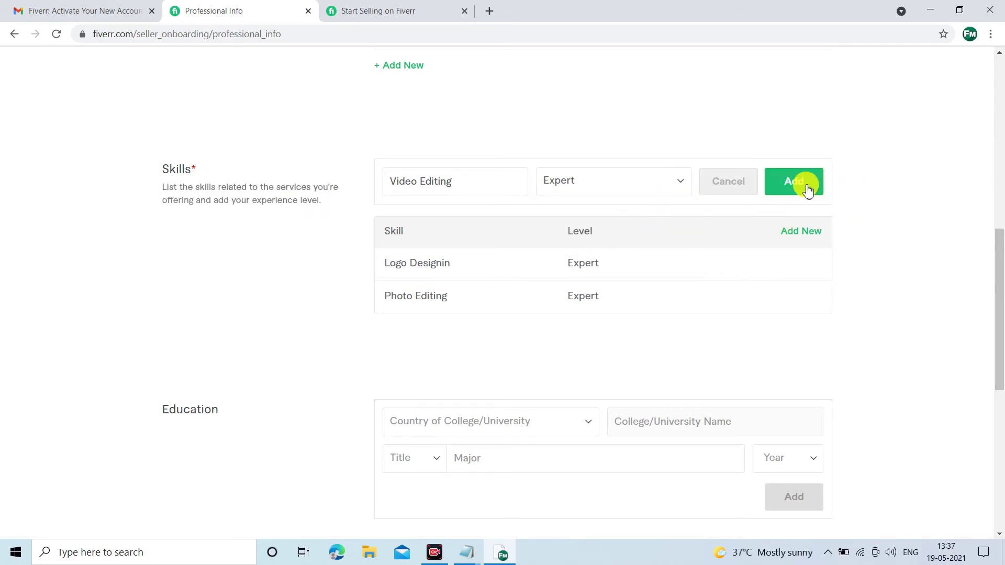
click(808, 189)
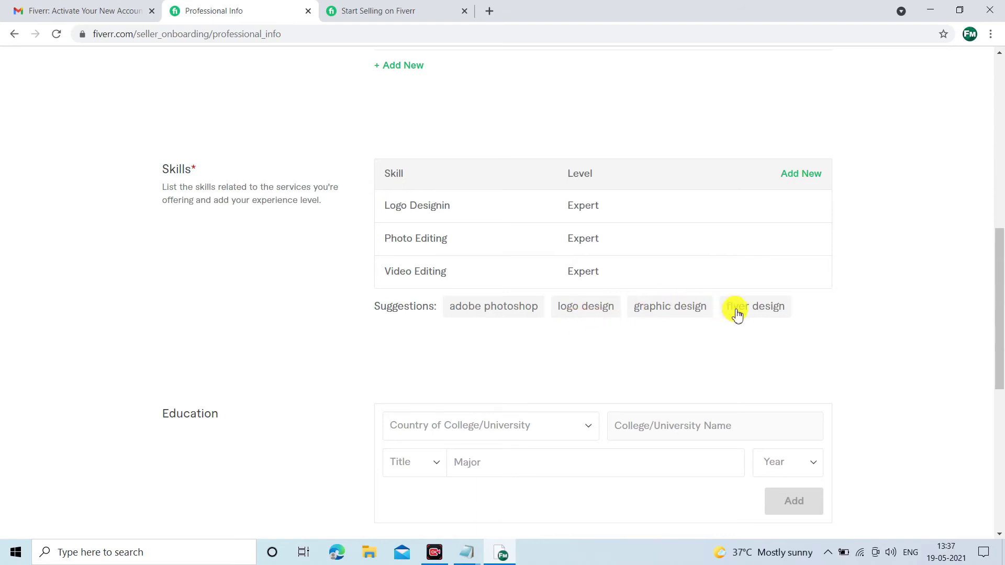
click(511, 313)
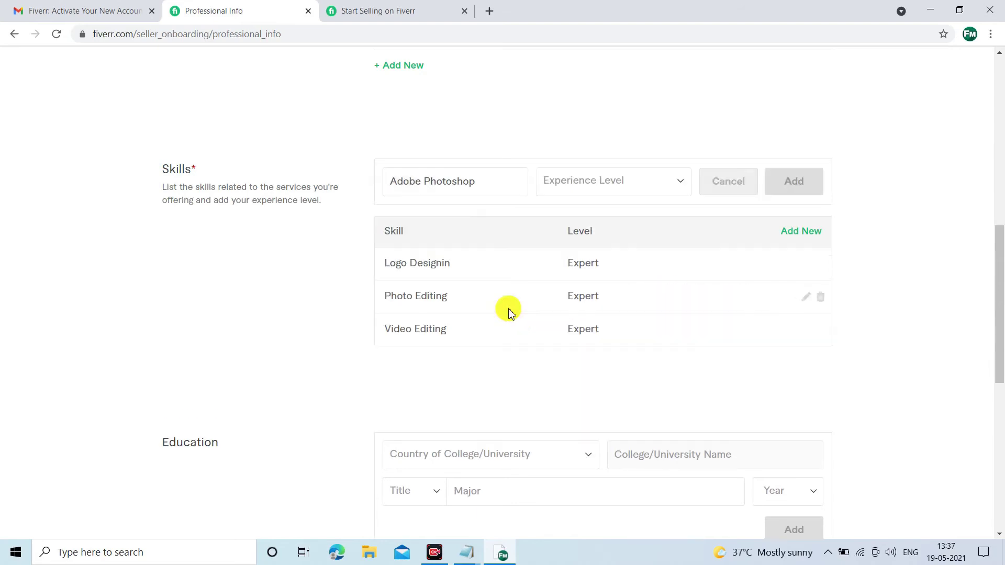
click(686, 184)
click(628, 225)
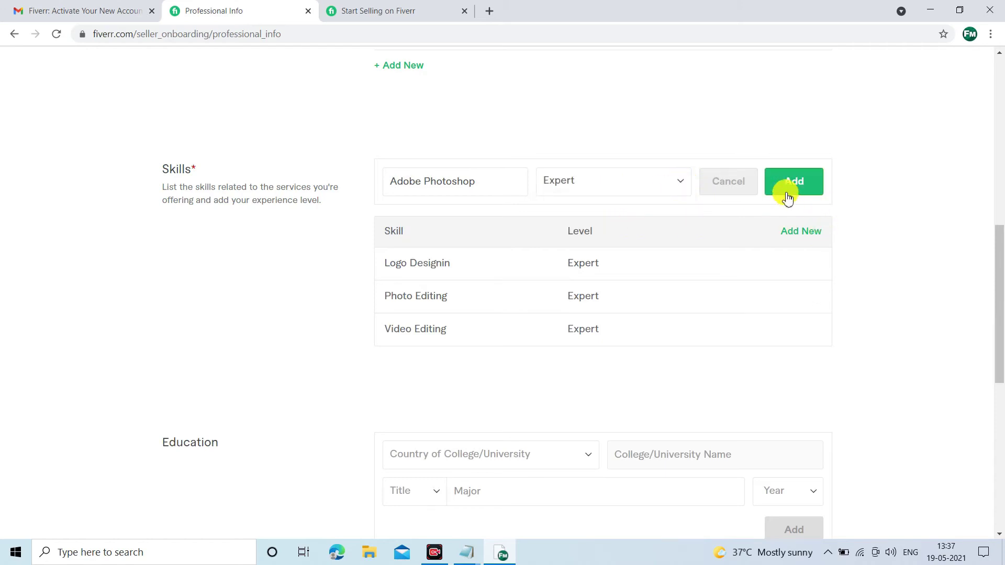
click(811, 181)
scroll(731, 323, down, 2)
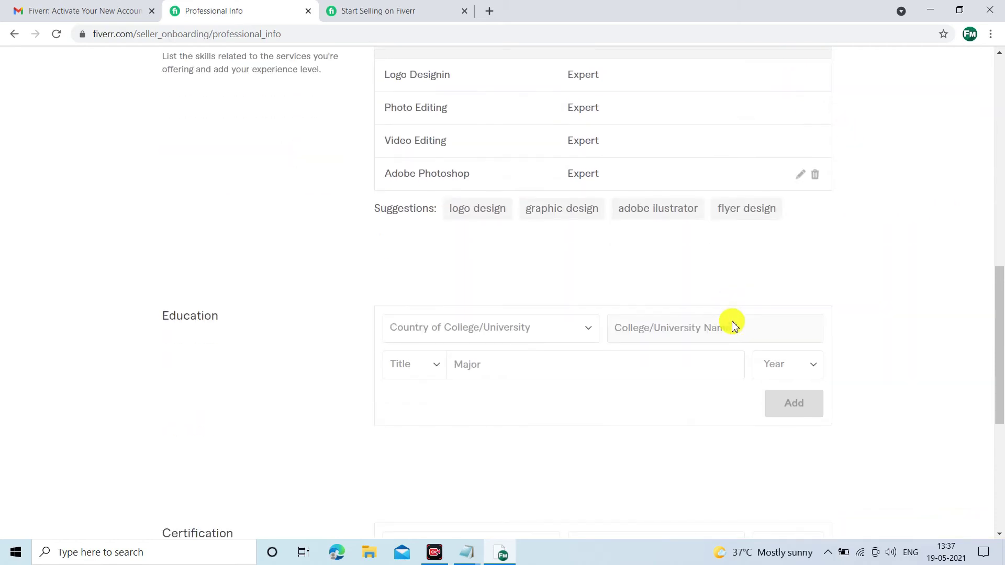
scroll(744, 330, down, 2)
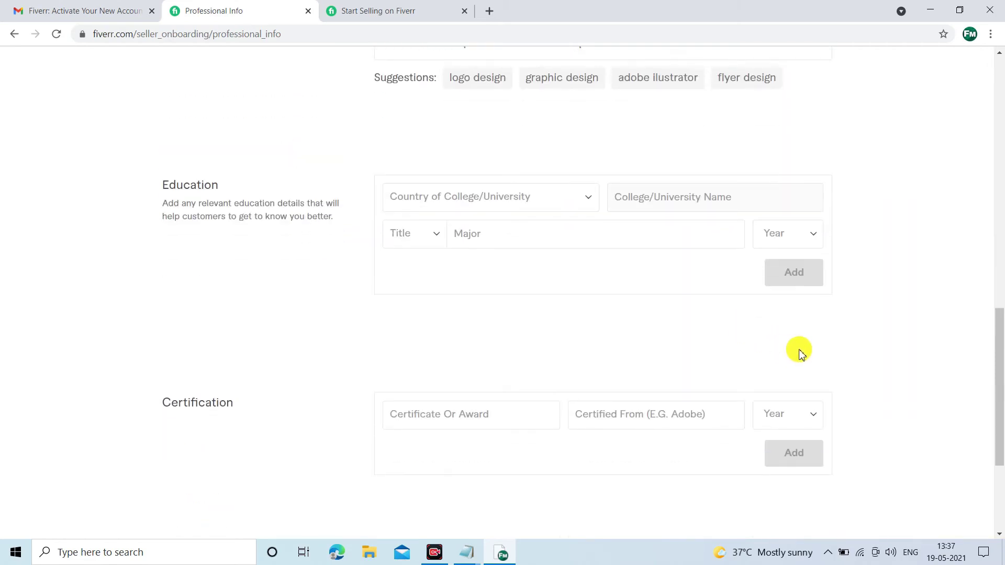
scroll(804, 341, up, 12)
scroll(817, 329, down, 3)
scroll(820, 327, down, 5)
scroll(822, 316, up, 4)
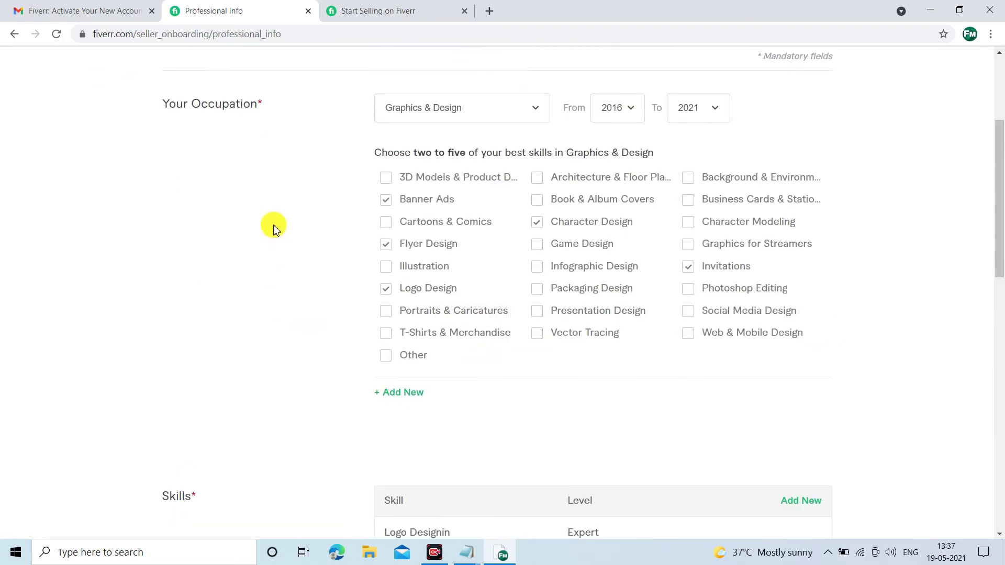
scroll(275, 225, down, 6)
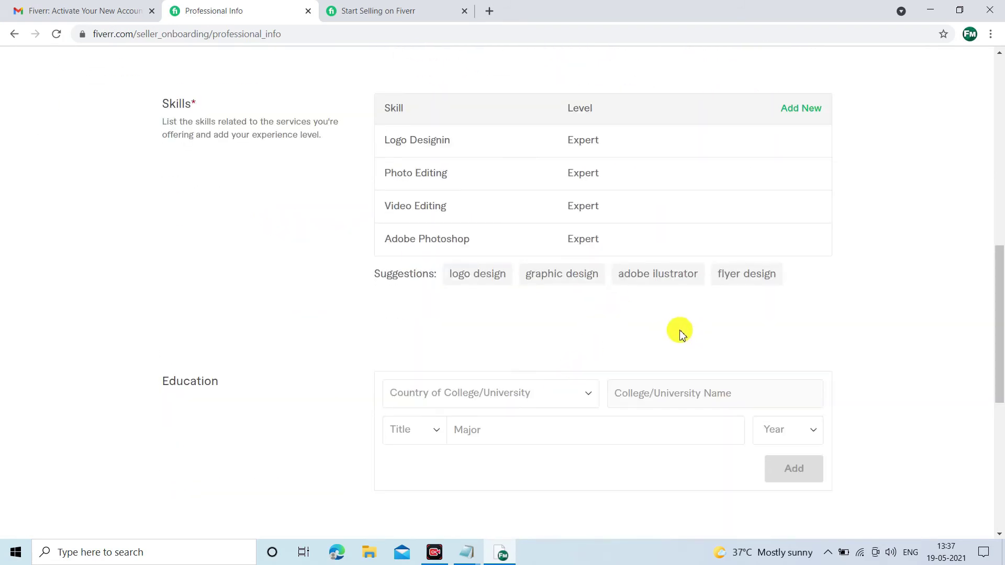
scroll(672, 327, up, 8)
scroll(673, 321, down, 9)
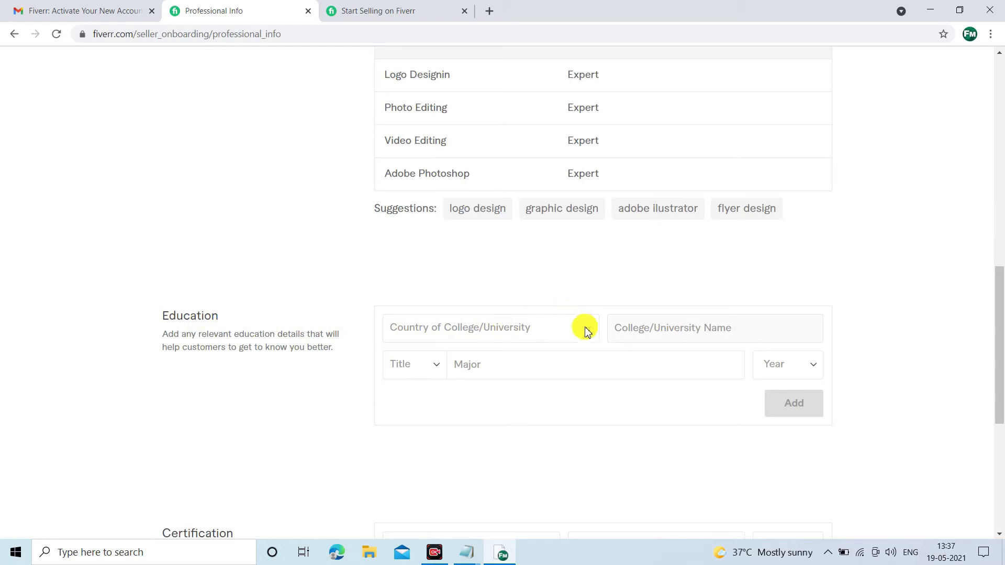
scroll(586, 335, down, 3)
scroll(827, 274, up, 15)
scroll(740, 270, down, 4)
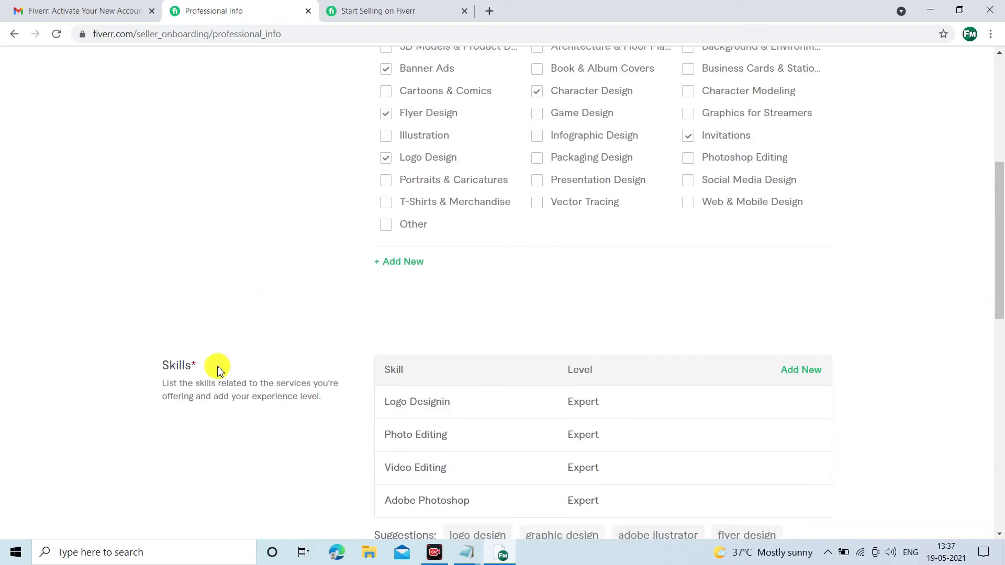
scroll(358, 363, down, 2)
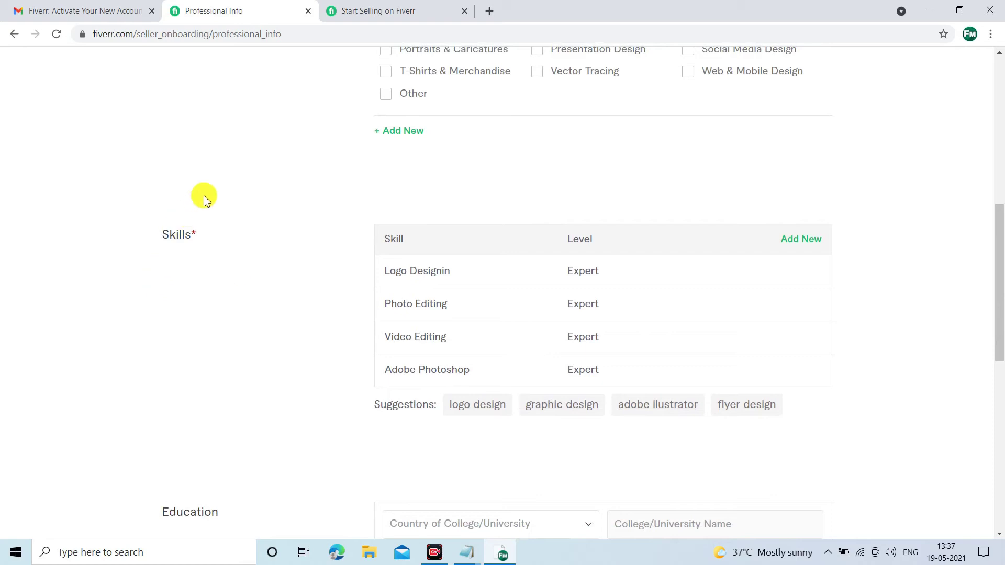
scroll(314, 363, down, 5)
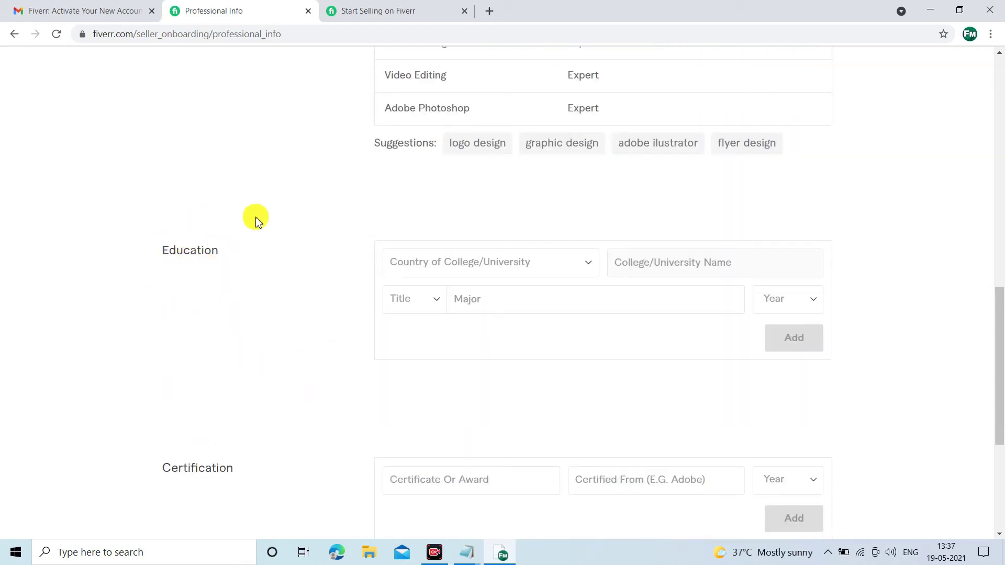
scroll(520, 360, down, 5)
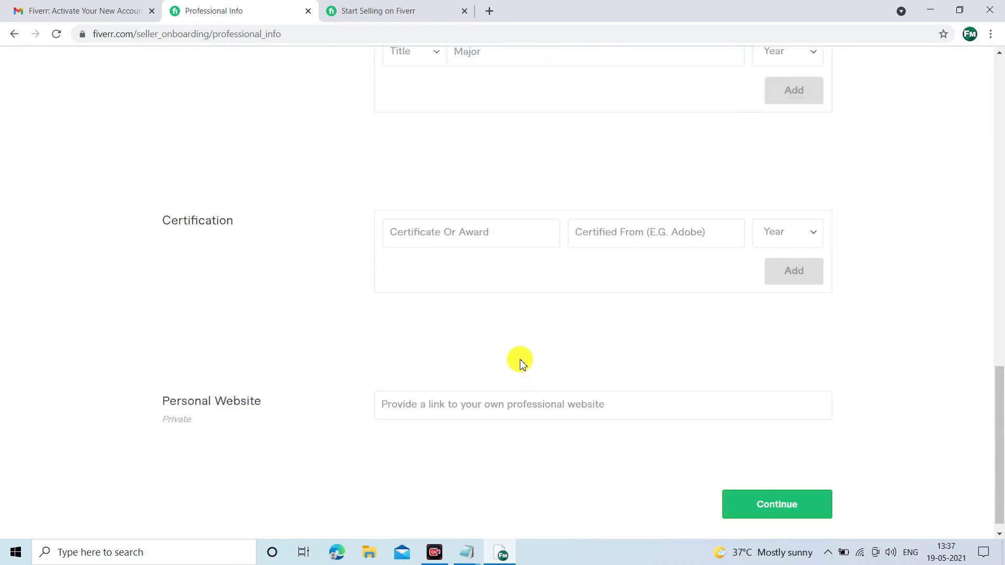
mouse_move(202, 218)
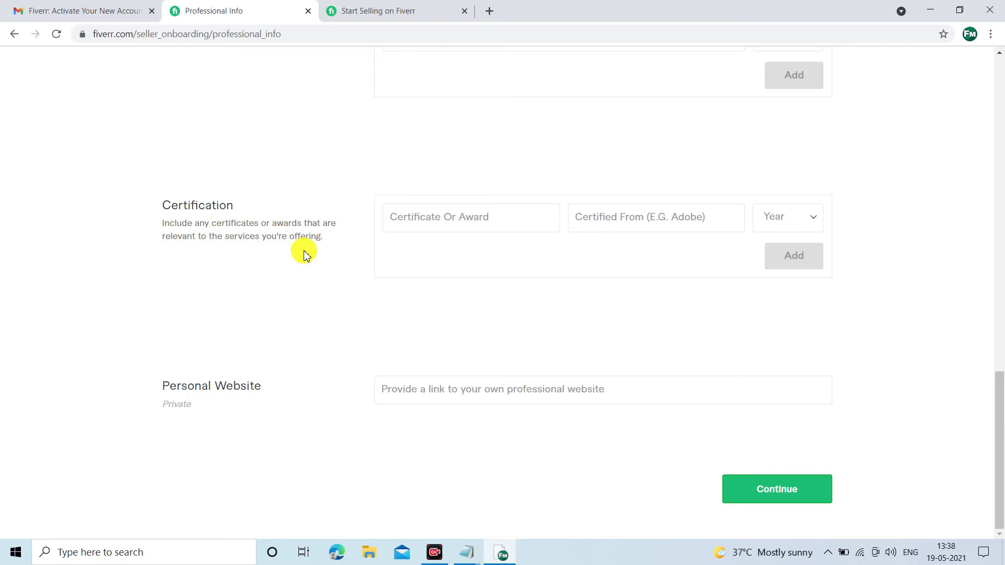
mouse_move(356, 425)
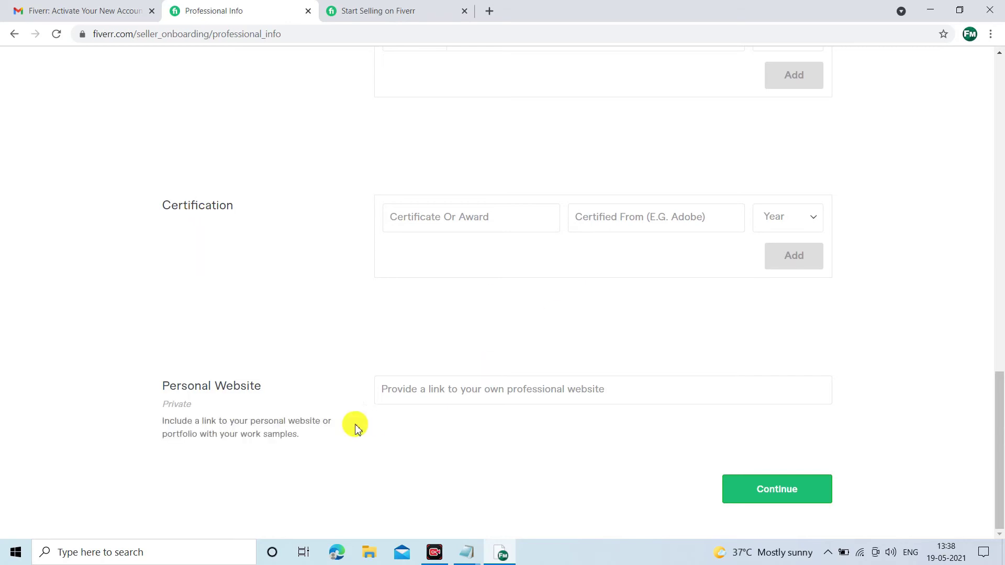
click(566, 395)
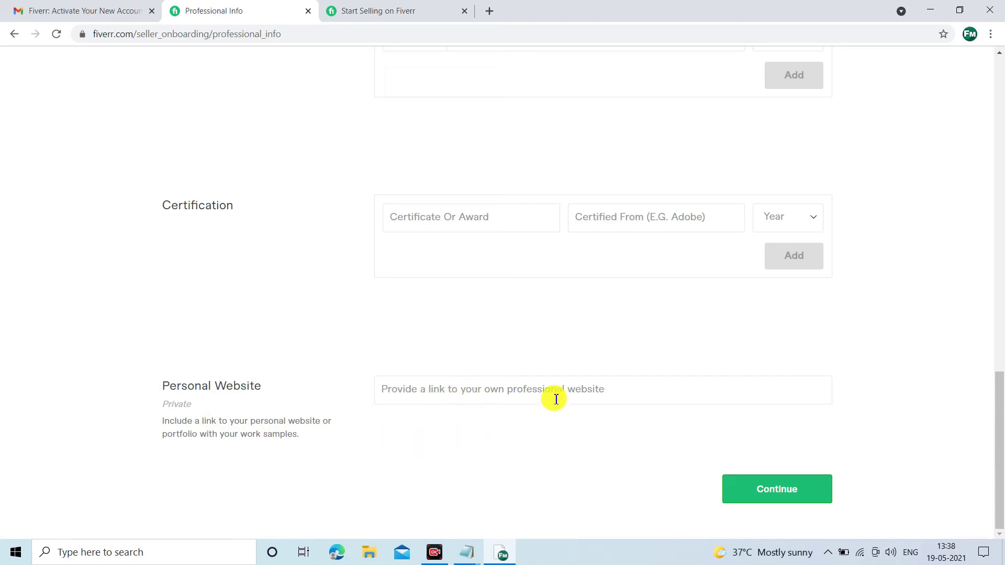
Step: Save the professional info, then continue past Linked Accounts without connecting Google, Facebook, Twitter, Dribbble or Vimeo
click(774, 488)
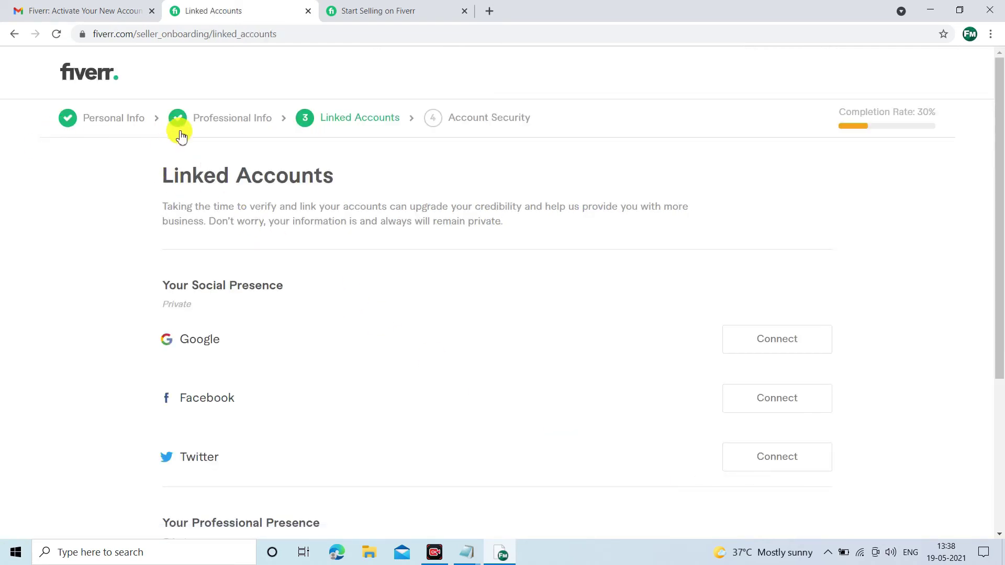
scroll(357, 379, down, 2)
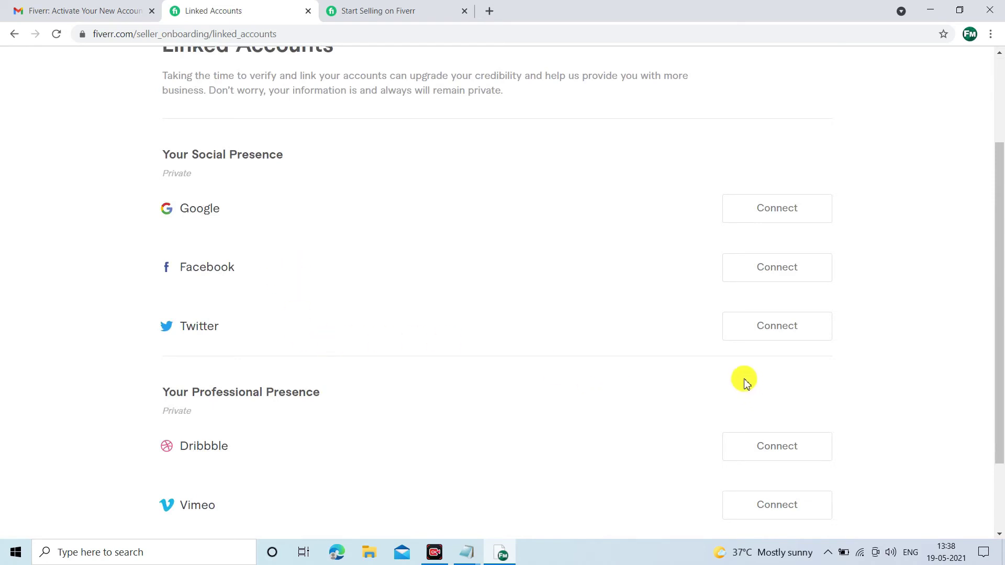
scroll(332, 340, up, 2)
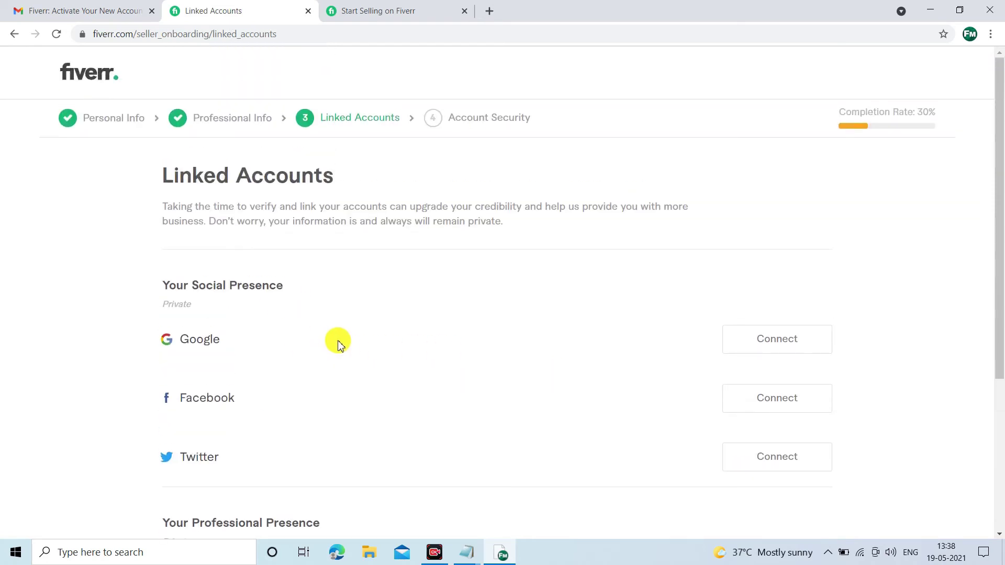
scroll(360, 346, down, 3)
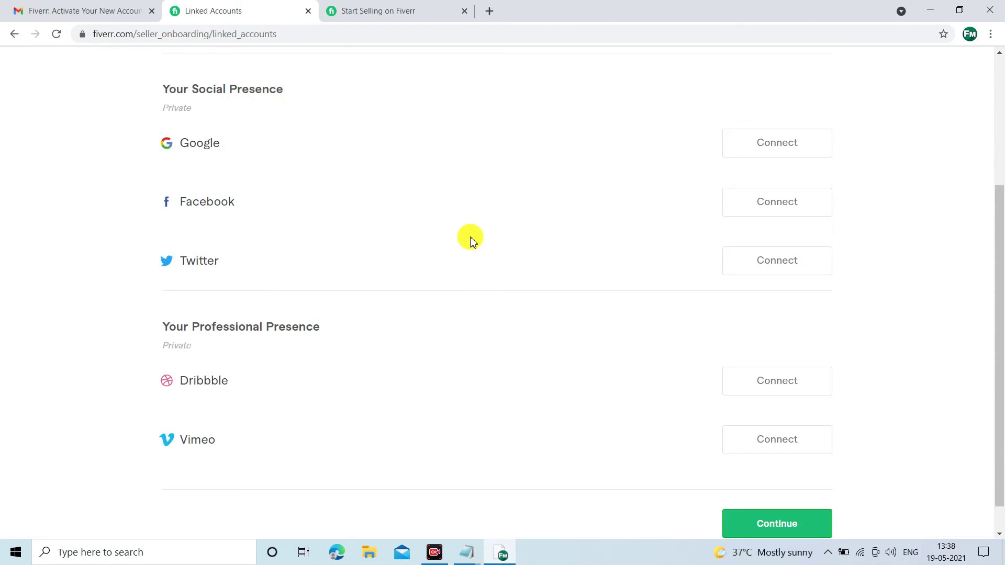
scroll(603, 312, down, 1)
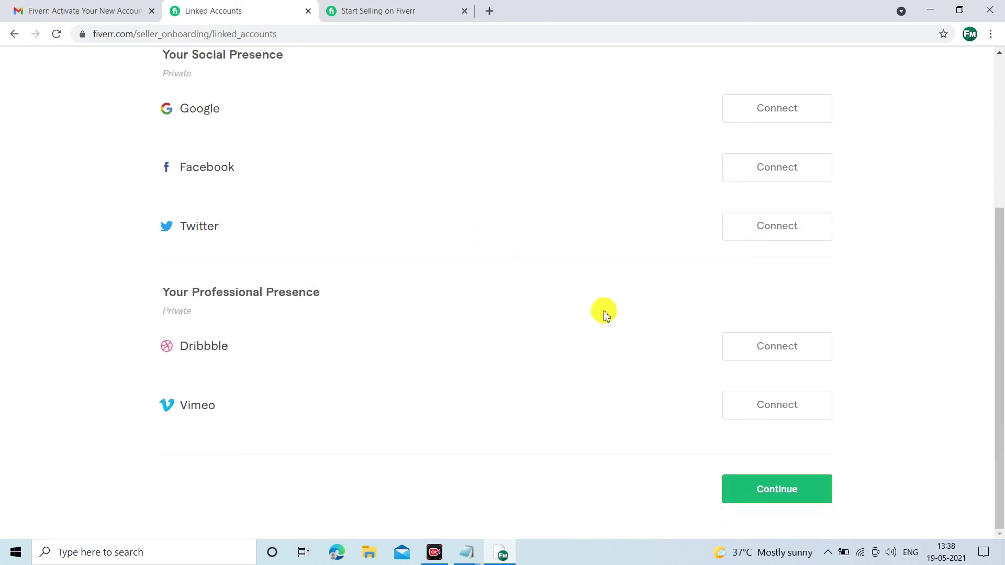
scroll(604, 312, up, 3)
scroll(416, 303, down, 4)
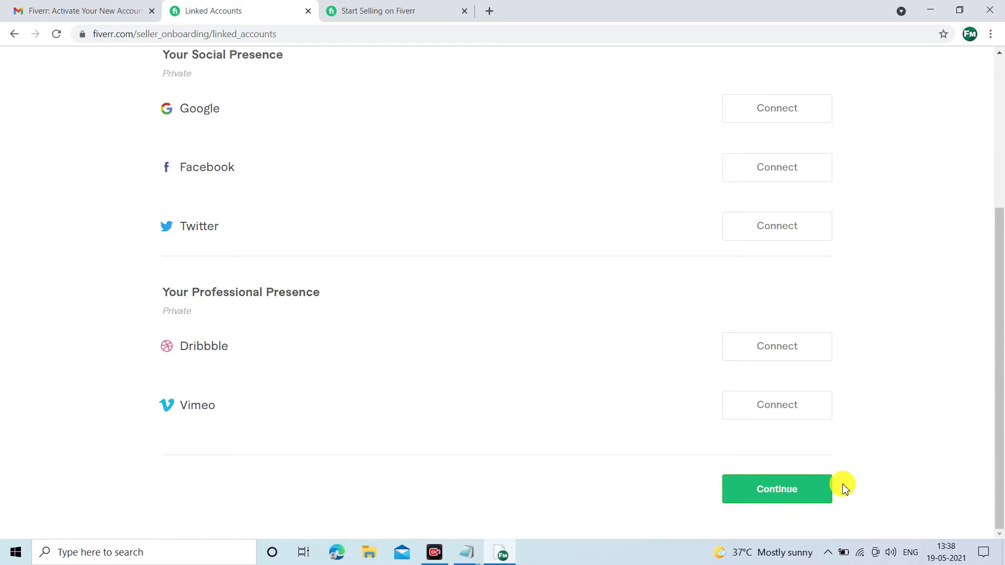
click(777, 494)
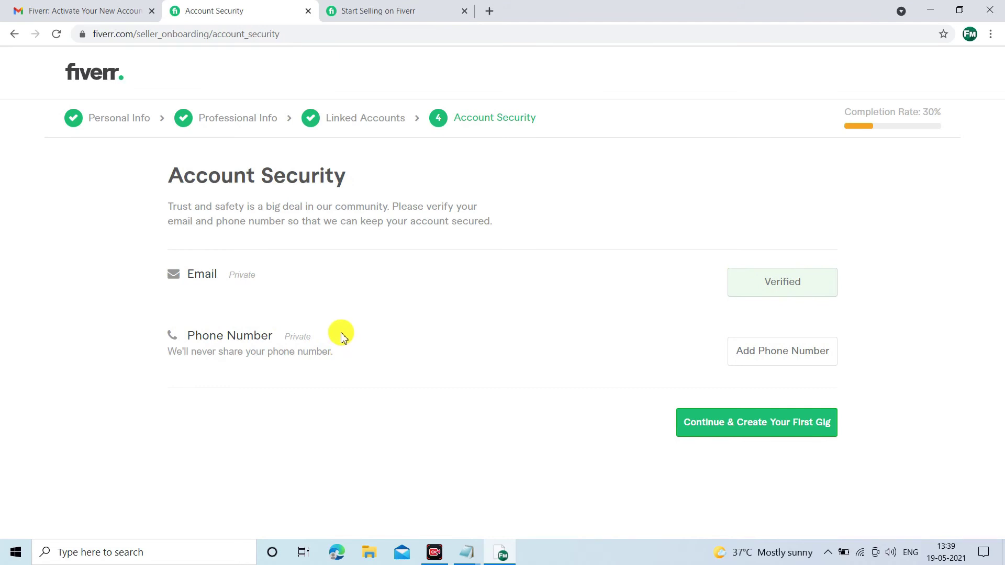
Step: Add a phone number with India as its country and request an SMS verification code
click(759, 351)
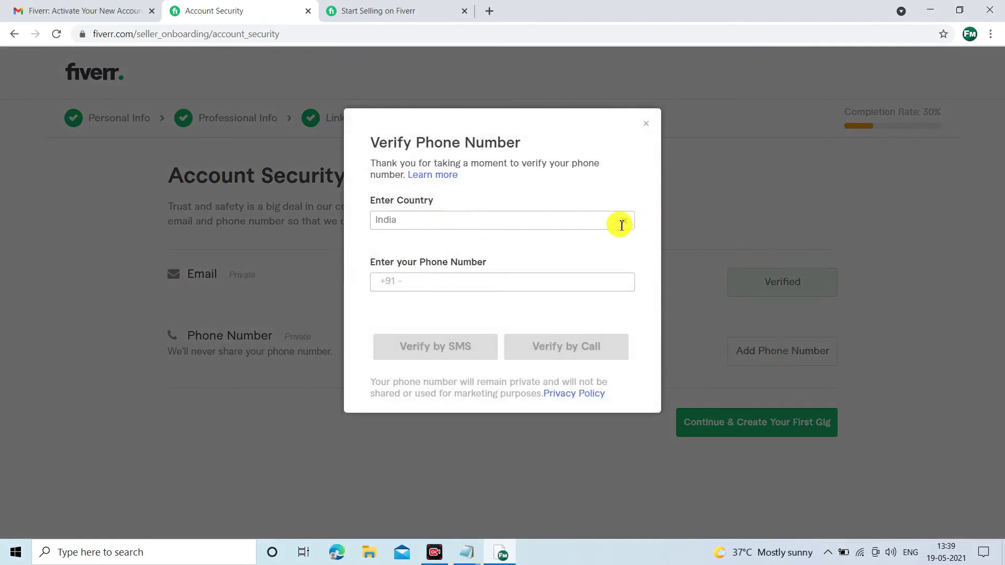
click(567, 220)
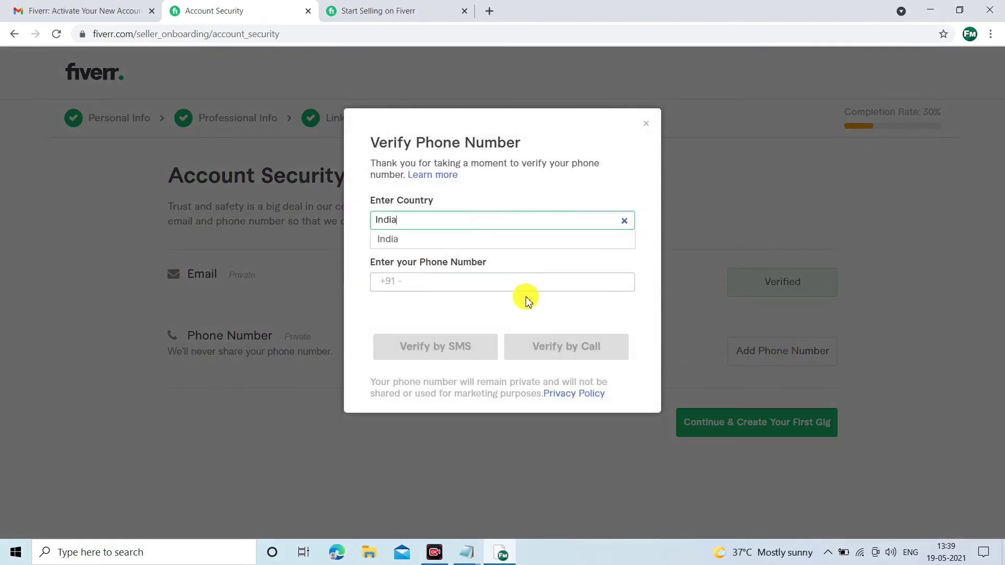
click(512, 281)
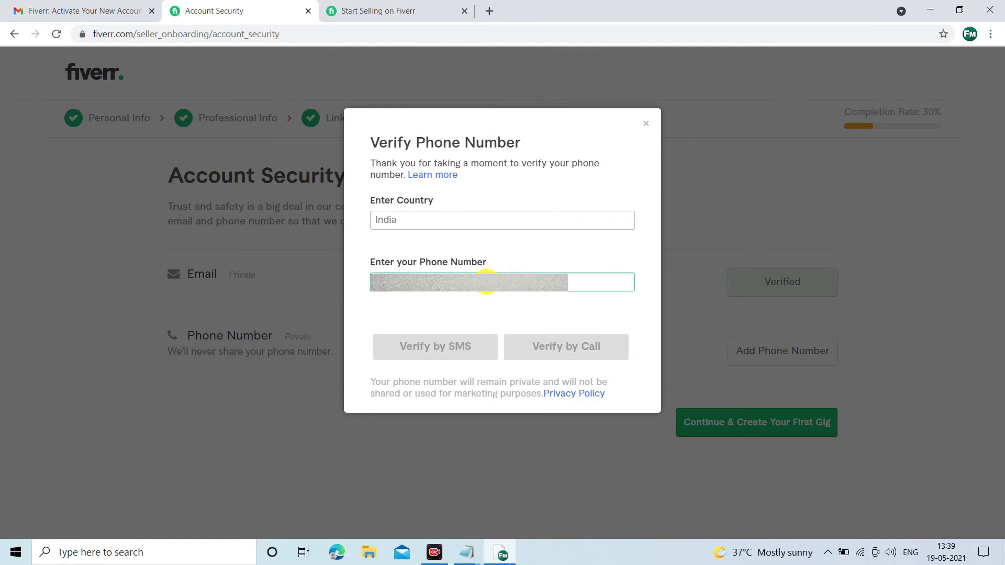
text(0)
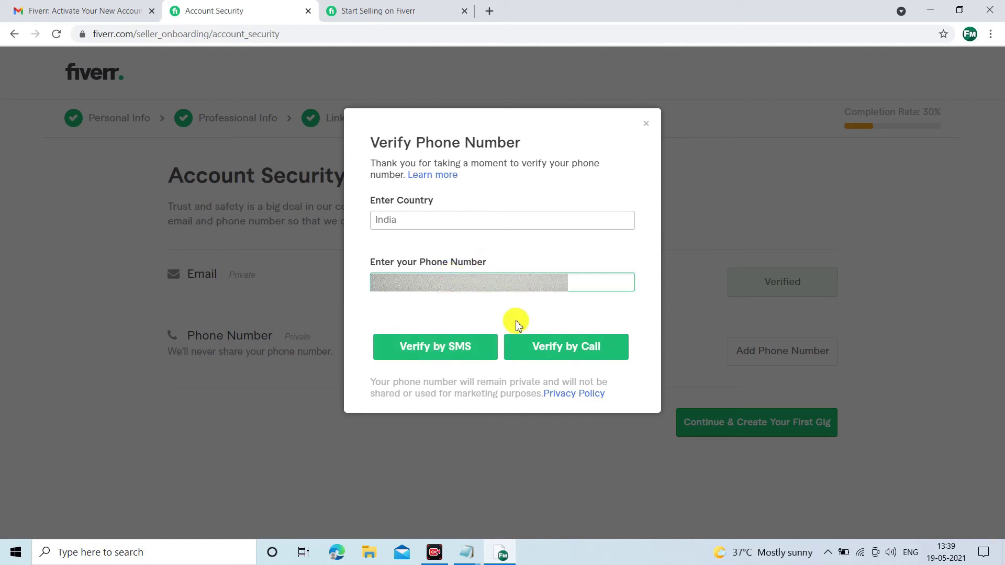
click(422, 361)
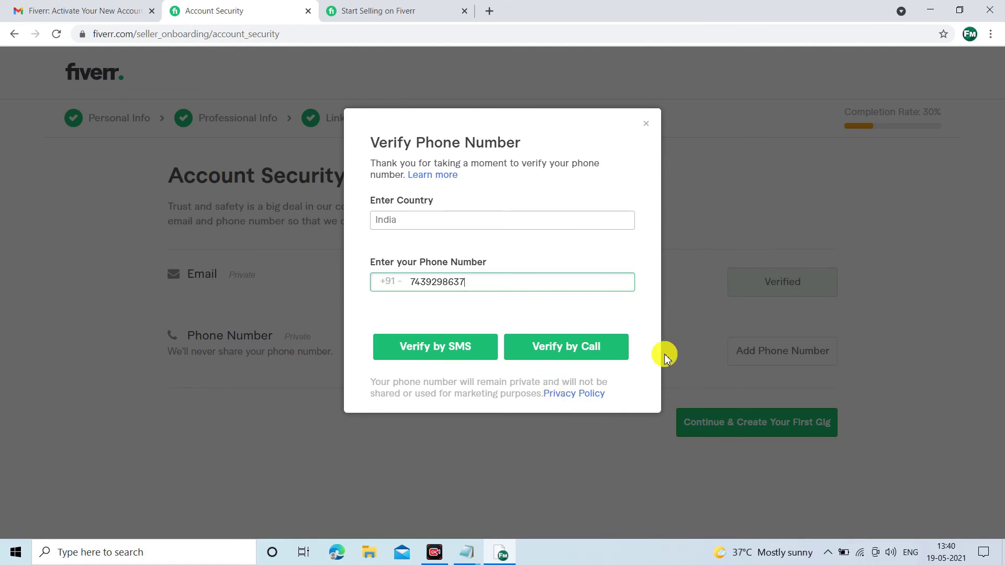
click(434, 354)
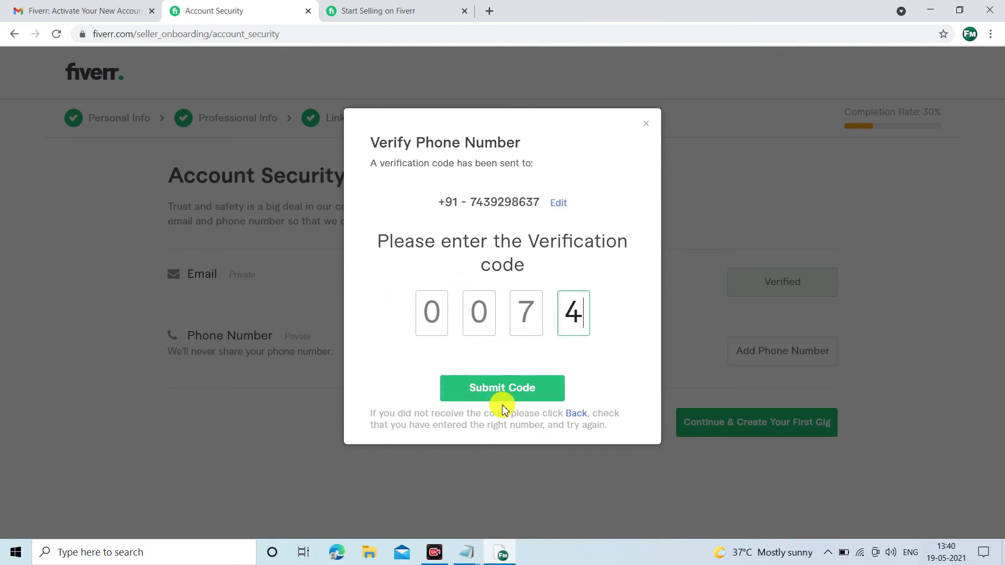
Step: Submit the 4-digit verification code and acknowledge the Verification Complete message
click(506, 383)
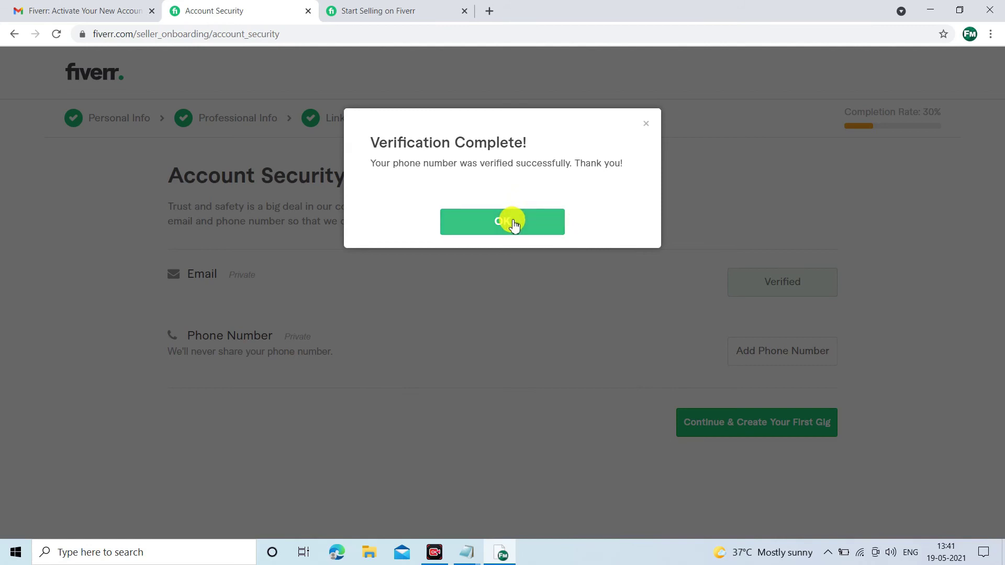
click(514, 225)
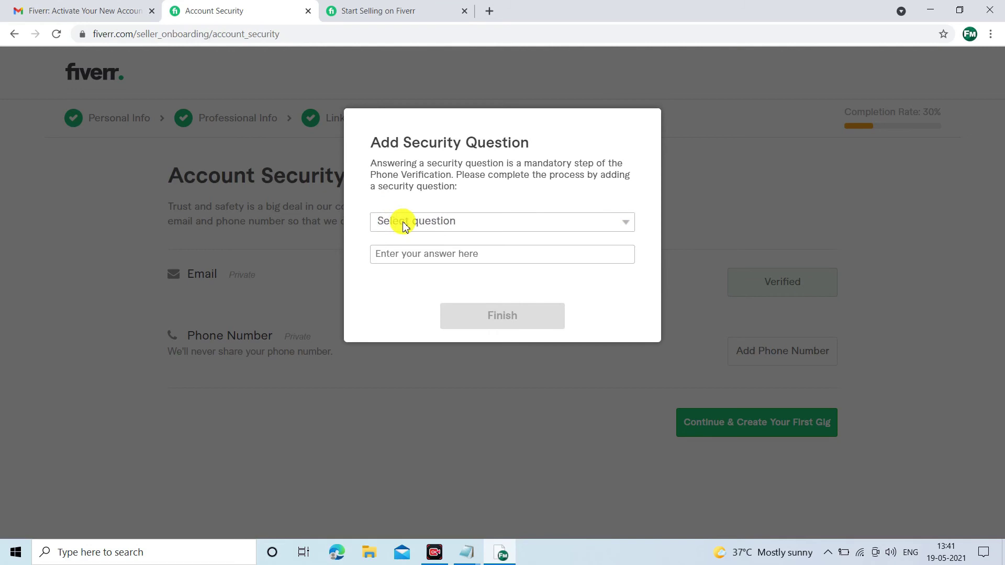
Step: Set 'What was your childhood nickname?' as the security question with an answer and finish
click(627, 226)
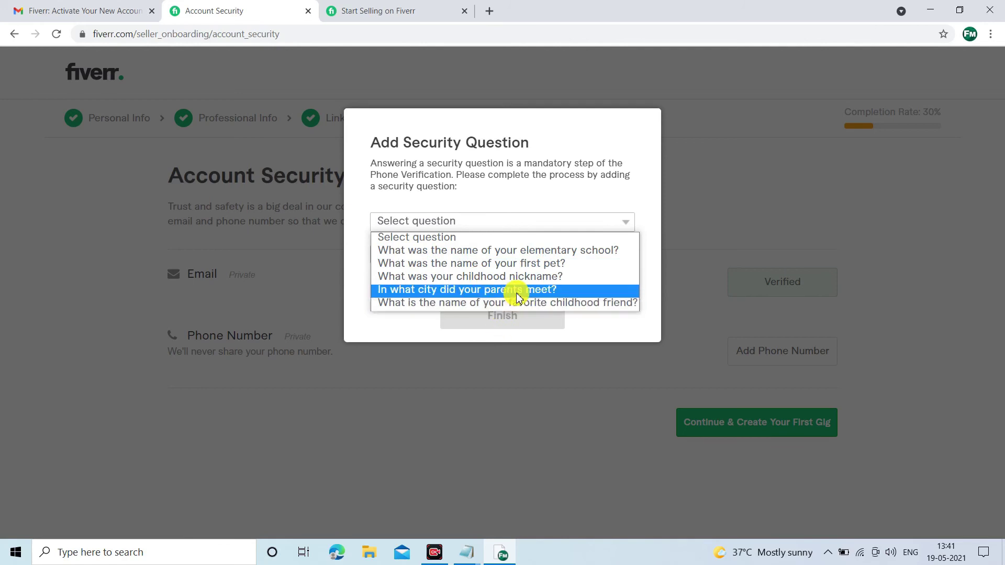
click(513, 277)
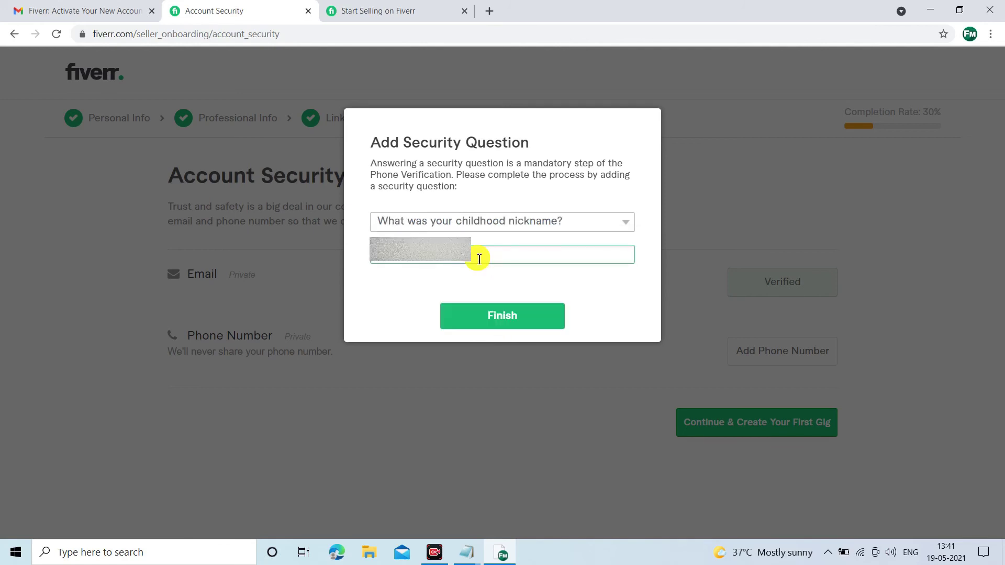
click(542, 326)
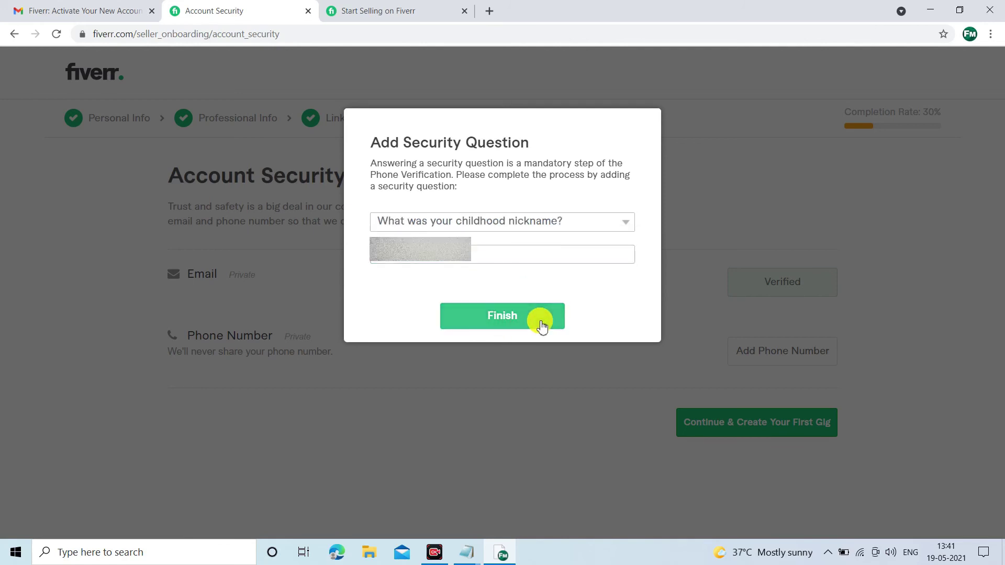
click(504, 221)
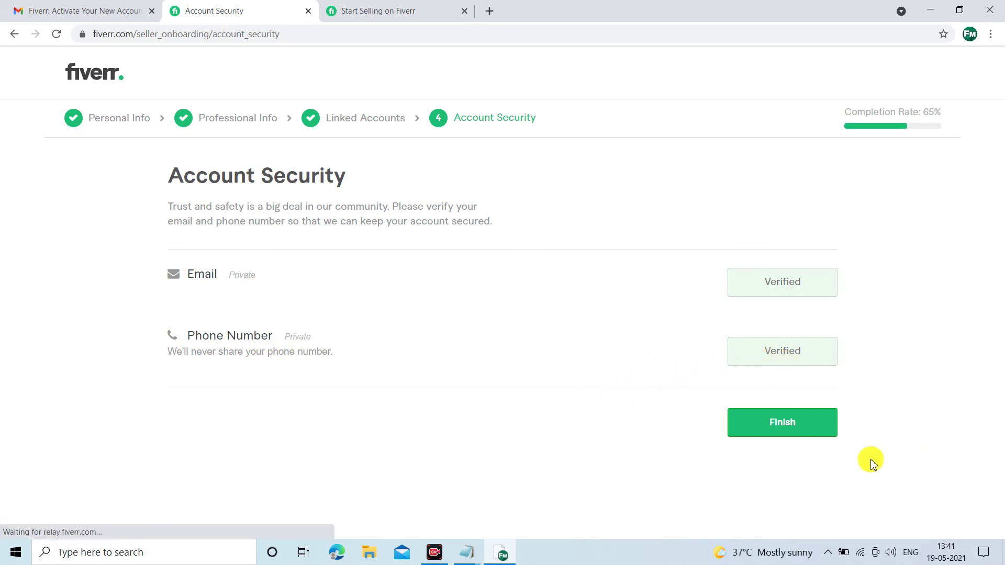
click(796, 425)
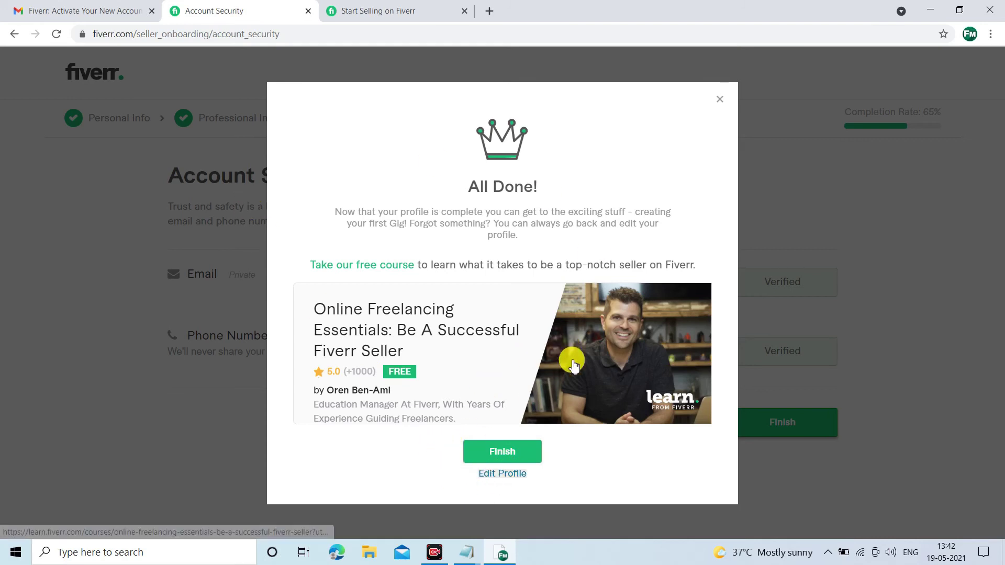
Step: Confirm the All Done! dialog to end onboarding and reach the new gig Overview form
click(508, 452)
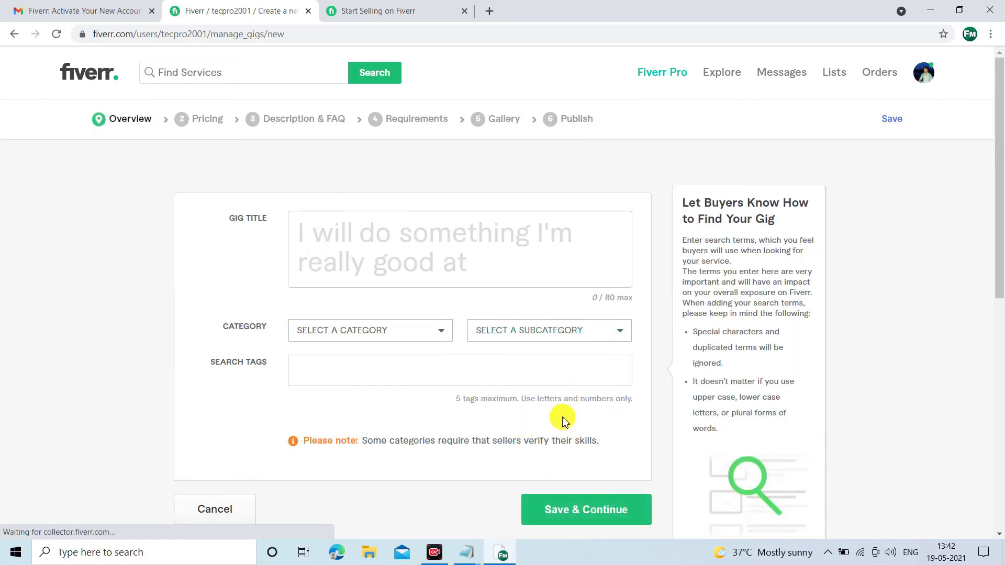
Step: Review the seller profile's description, four languages, linked accounts and four skills
click(923, 73)
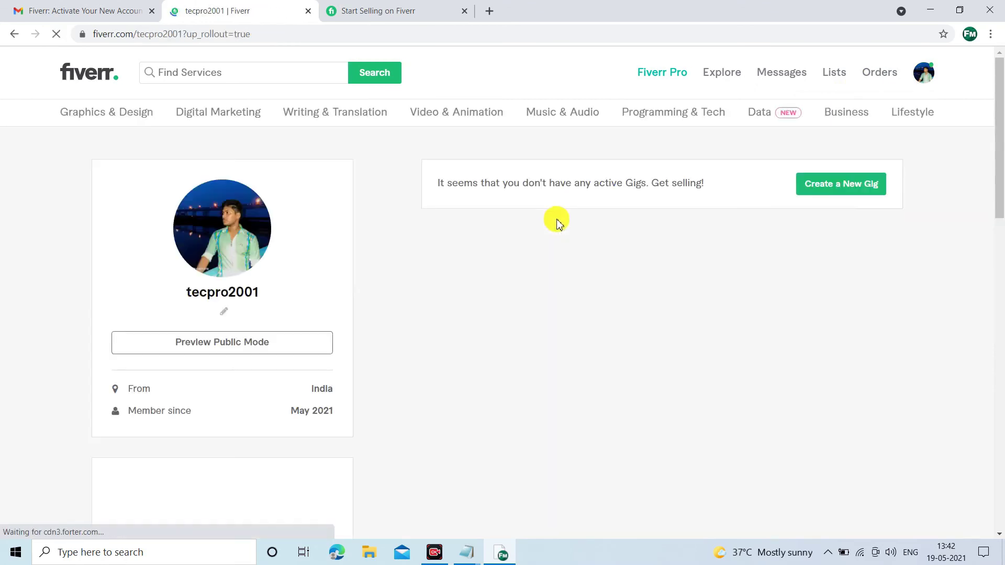
scroll(195, 276, down, 6)
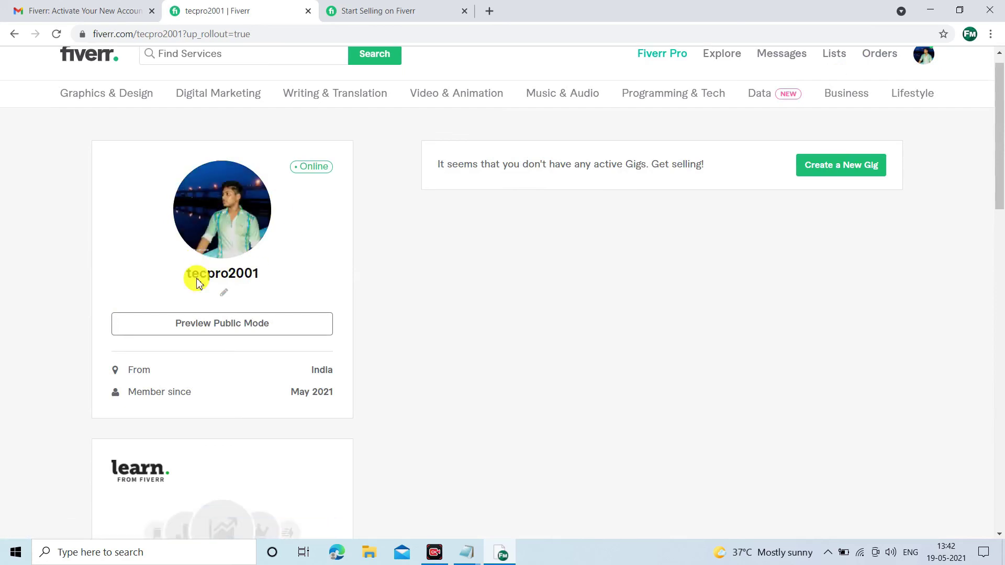
scroll(202, 287, down, 3)
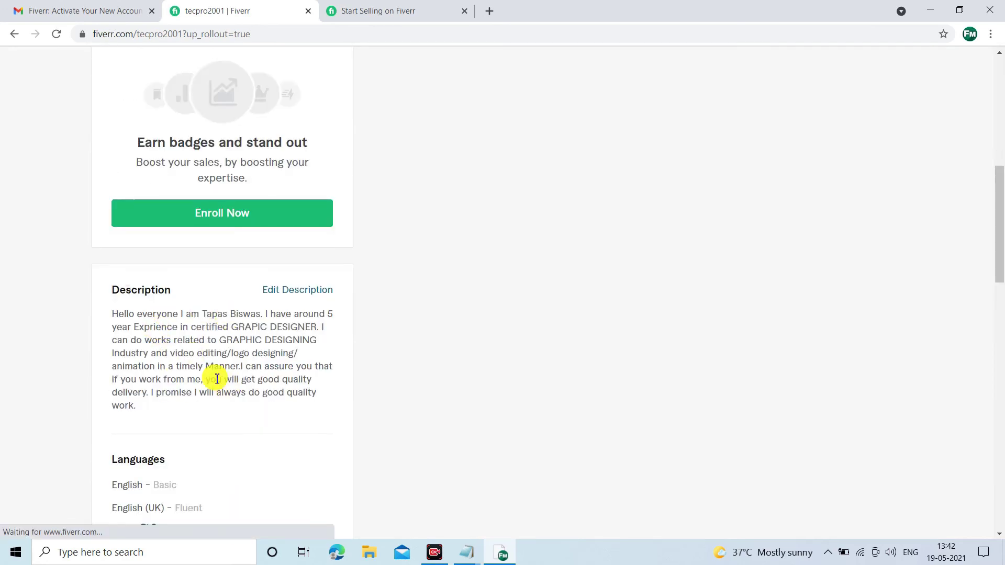
scroll(212, 374, down, 4)
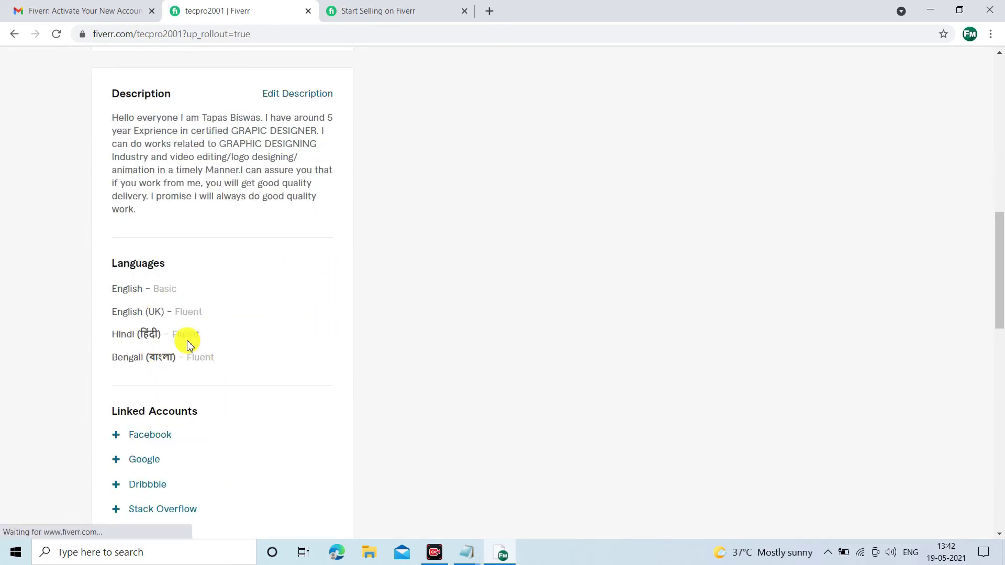
scroll(190, 346, down, 4)
scroll(171, 316, down, 2)
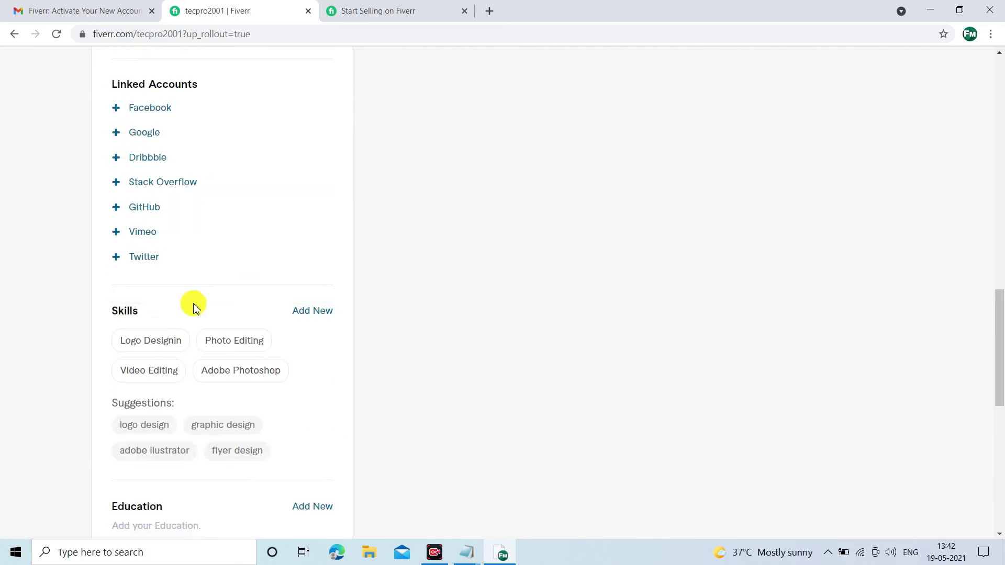
scroll(193, 306, down, 2)
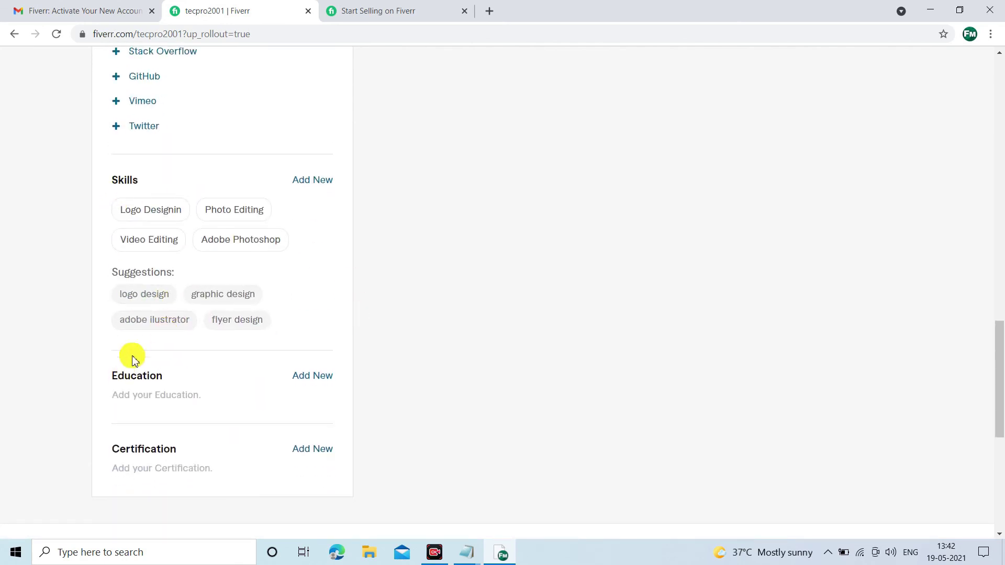
scroll(157, 363, down, 1)
scroll(180, 371, down, 2)
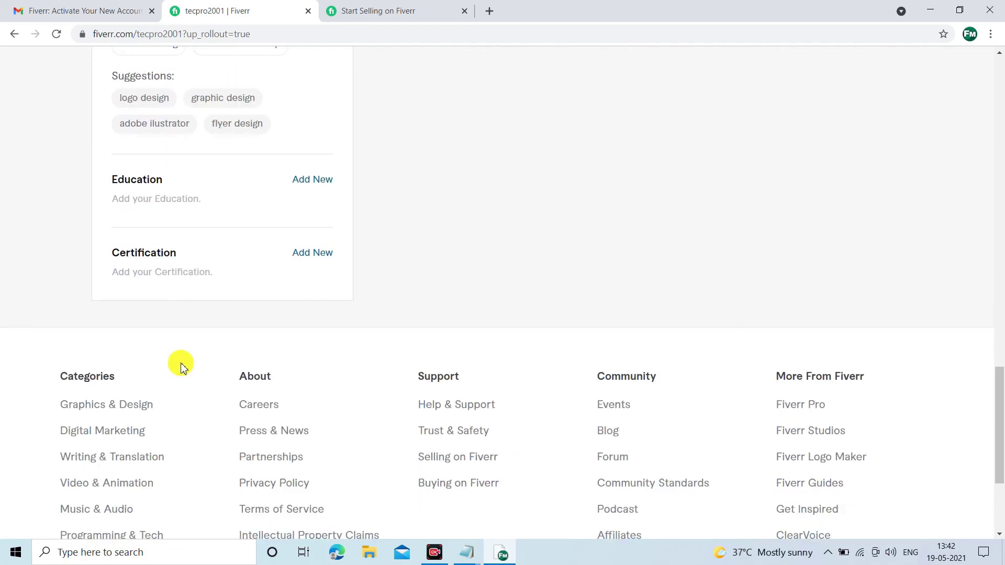
scroll(181, 364, down, 2)
scroll(487, 335, up, 15)
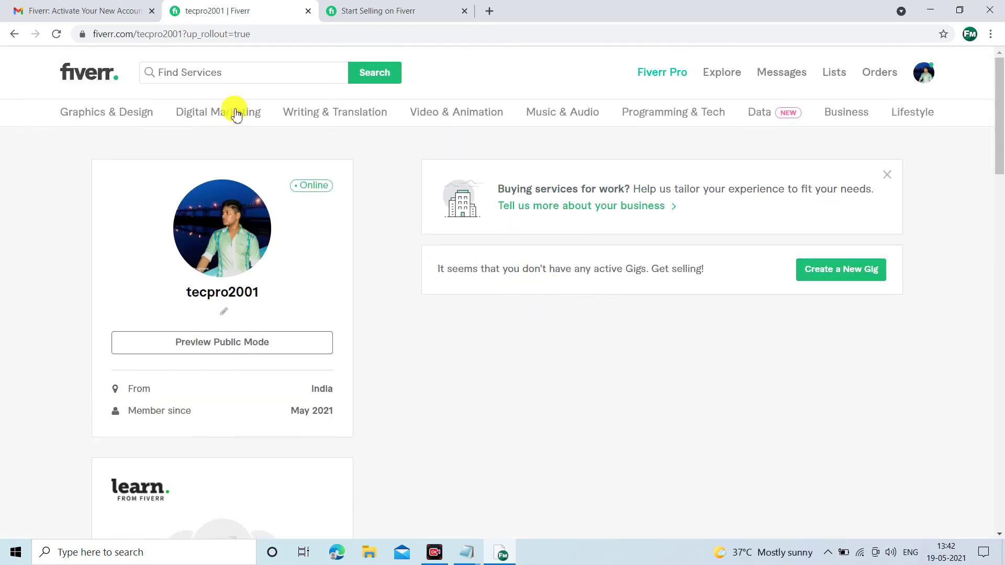
Step: Go forward to the Create a new gig Overview page and focus the empty Gig Title box
click(8, 33)
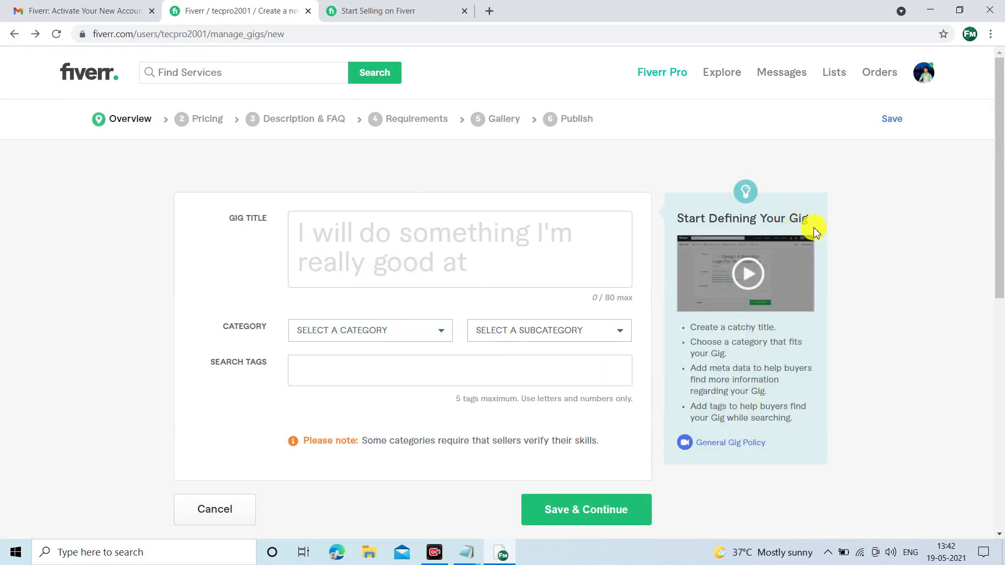
click(512, 250)
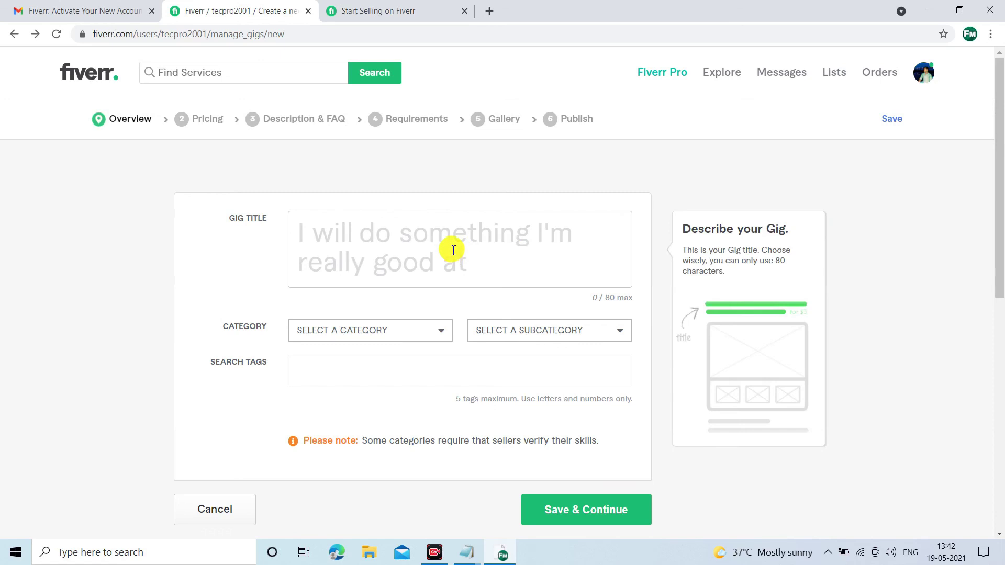